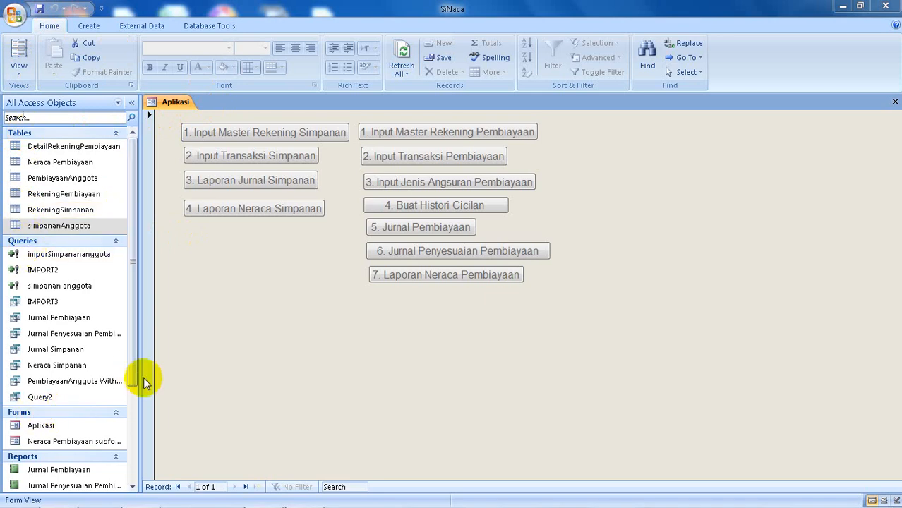
Step: Look over the database's objects, then view the simpananAnggota table's fields and close the table
left_click_drag(132, 374, 134, 475)
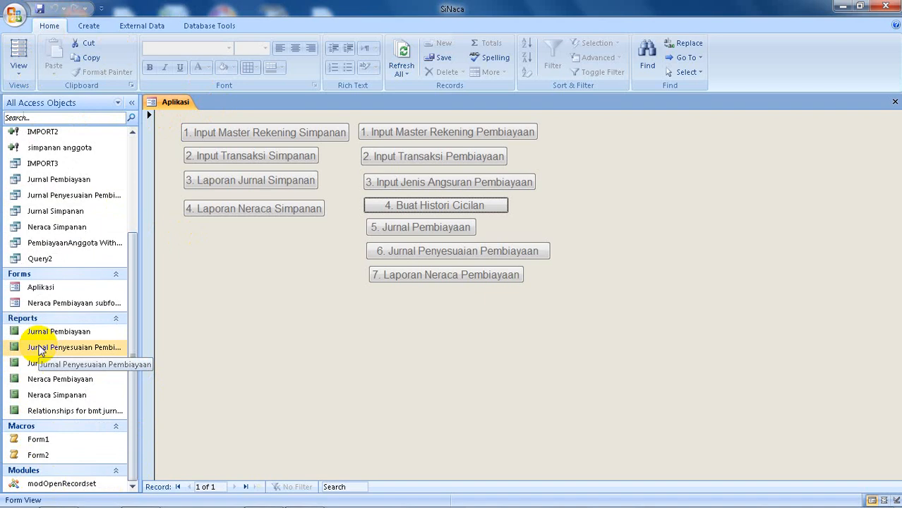
left_click(135, 166)
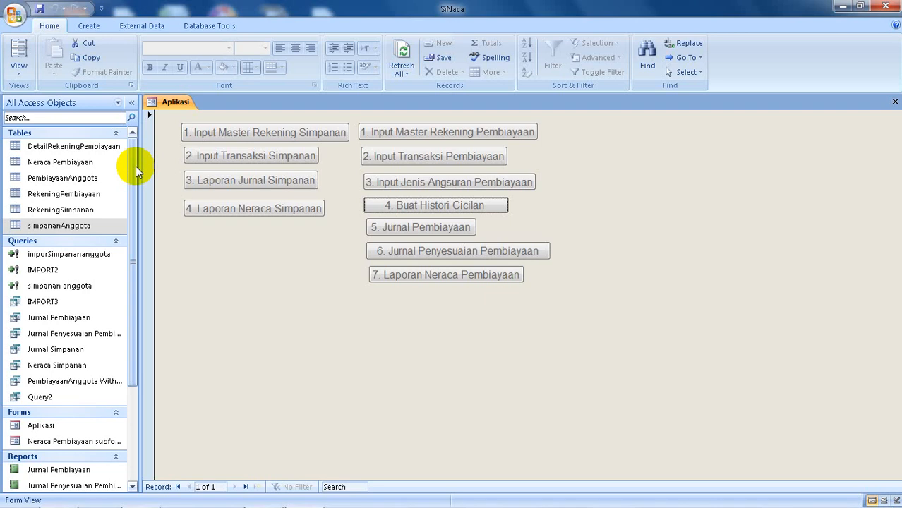
double_click(79, 227)
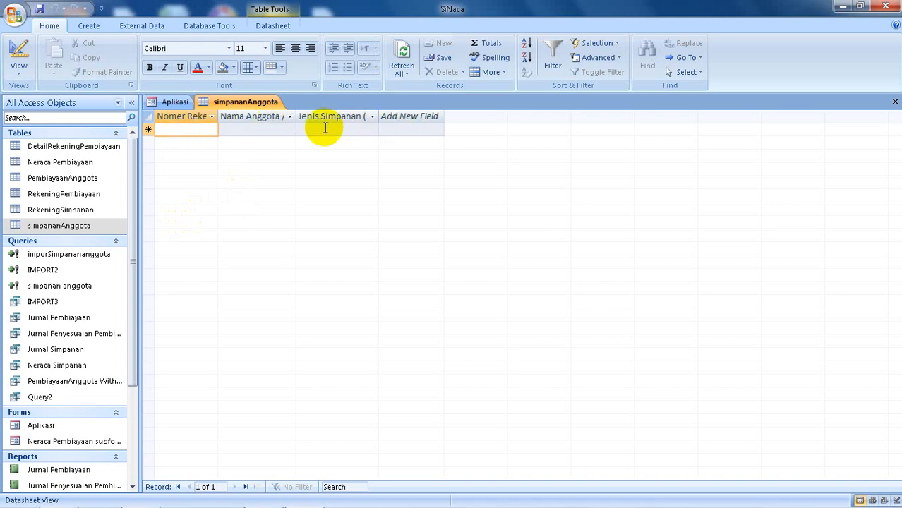
right_click(213, 103)
left_click(234, 120)
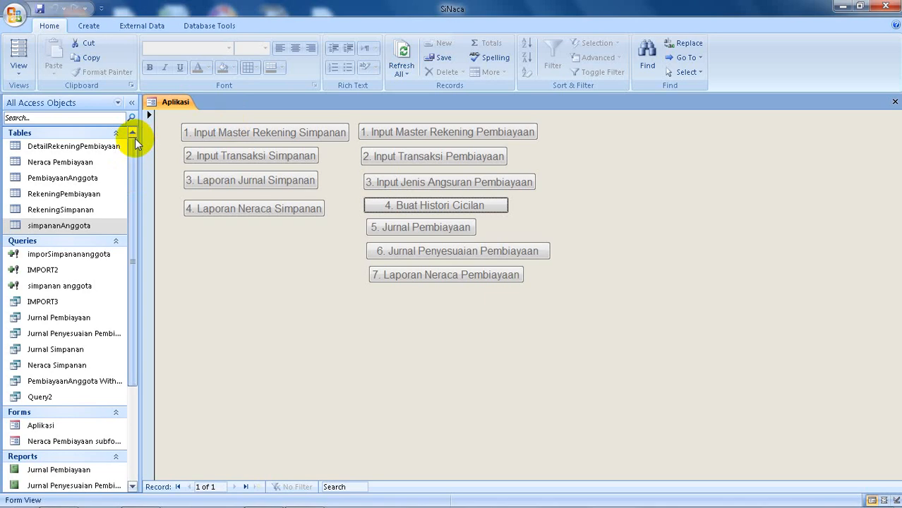
Step: View the fields of the RekeningSimpanan table and close the table
double_click(41, 212)
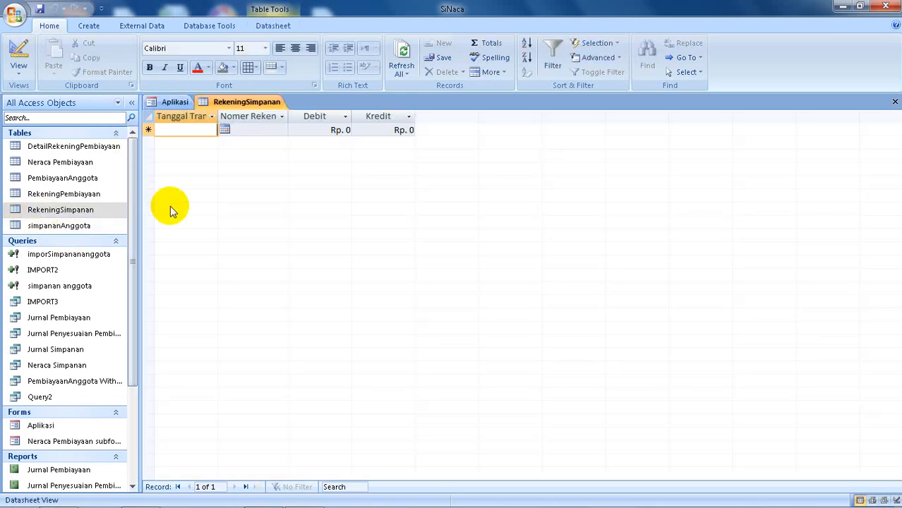
right_click(219, 105)
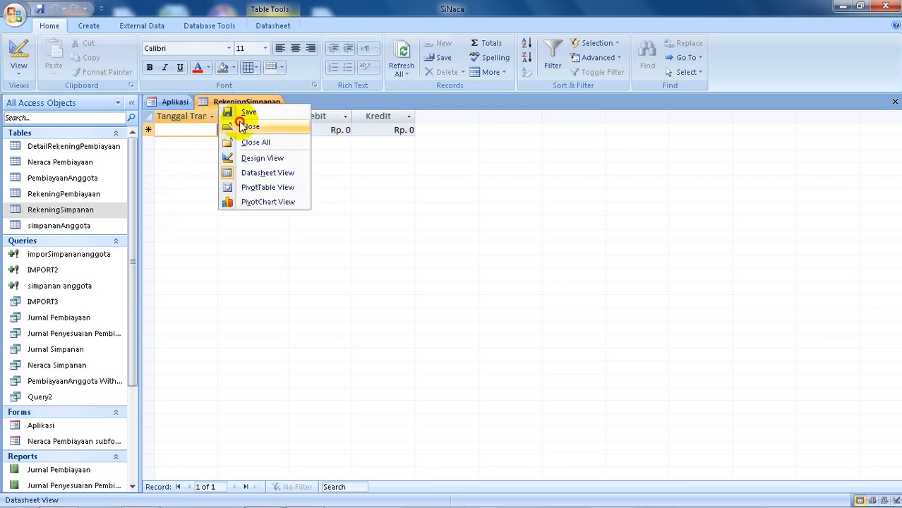
left_click(244, 126)
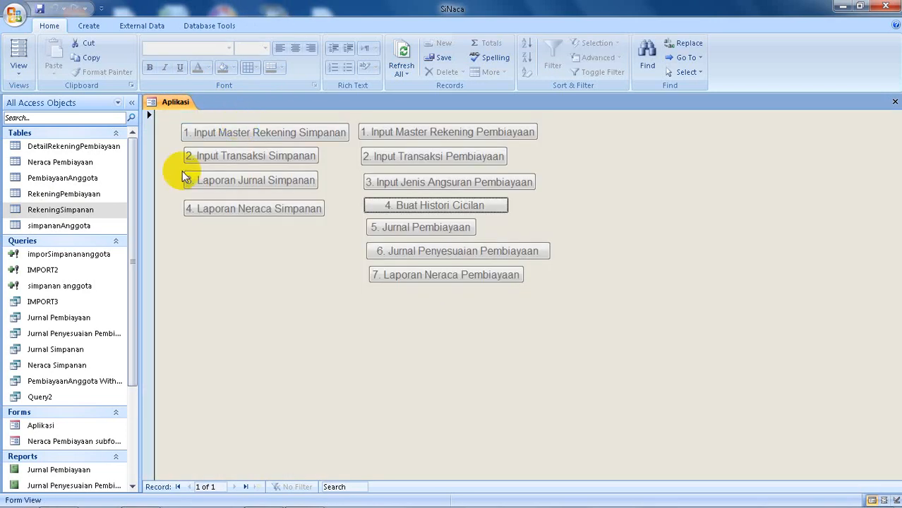
Step: View the savings master table through the Aplikasi form's Input Master Rekening Simpanan command, then close it
left_click(236, 133)
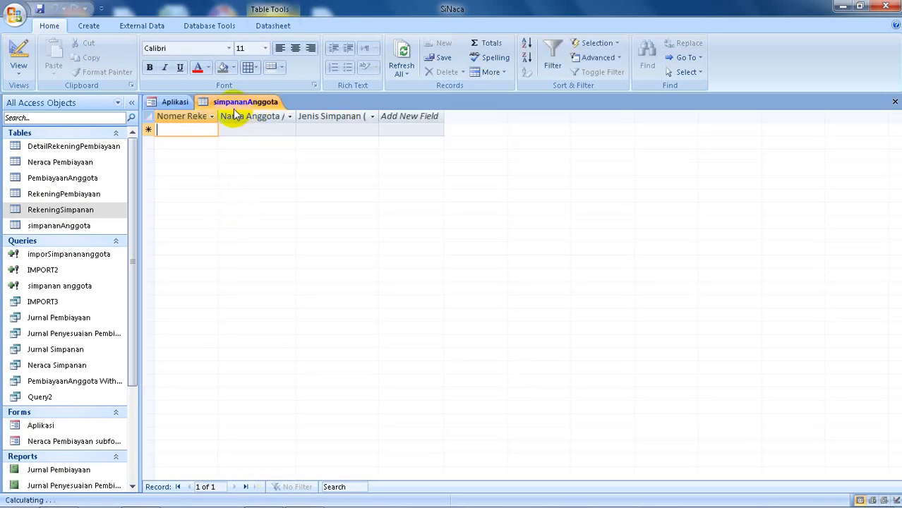
right_click(229, 104)
left_click(255, 125)
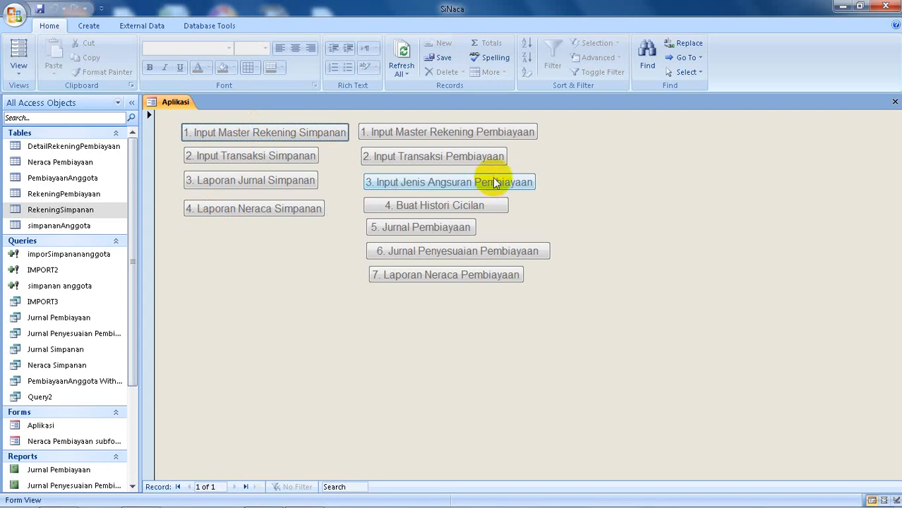
Step: Open the other database, bmt jurnal dan neraca.mdb, from the desktop and enable its blocked content
left_click(841, 6)
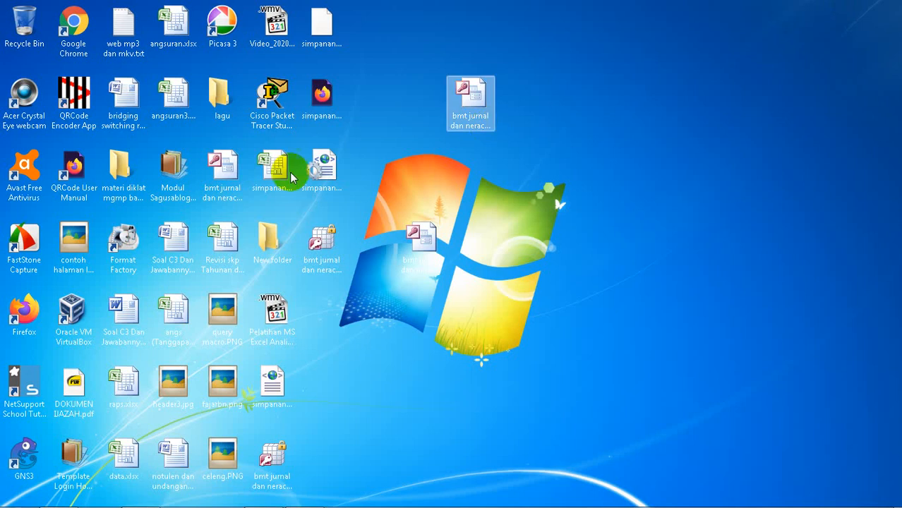
double_click(235, 175)
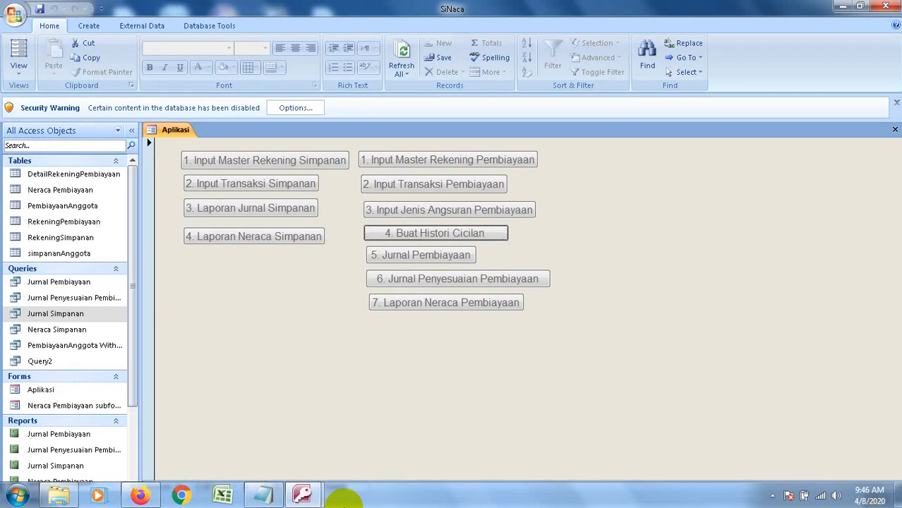
left_click(296, 106)
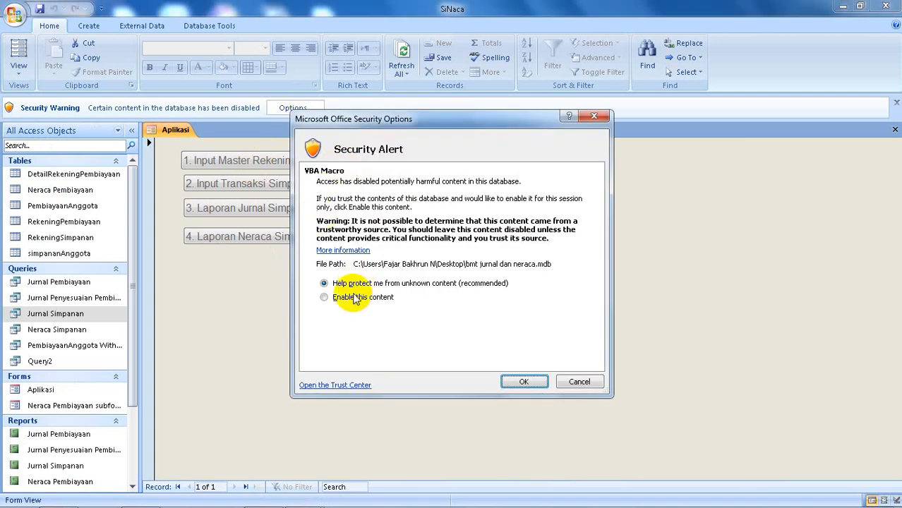
left_click(338, 297)
left_click(513, 379)
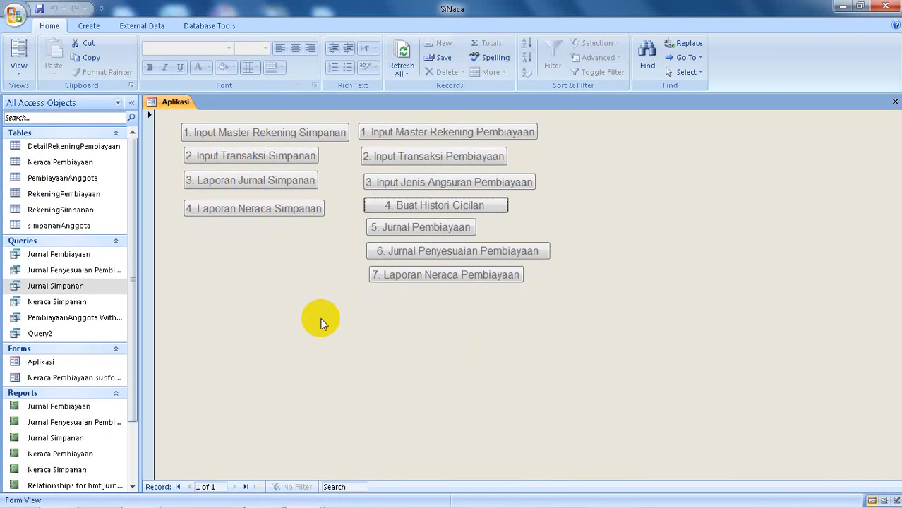
Step: Review the savings master accounts with the transactions nested under the first two Umat accounts, then close the table
left_click(259, 134)
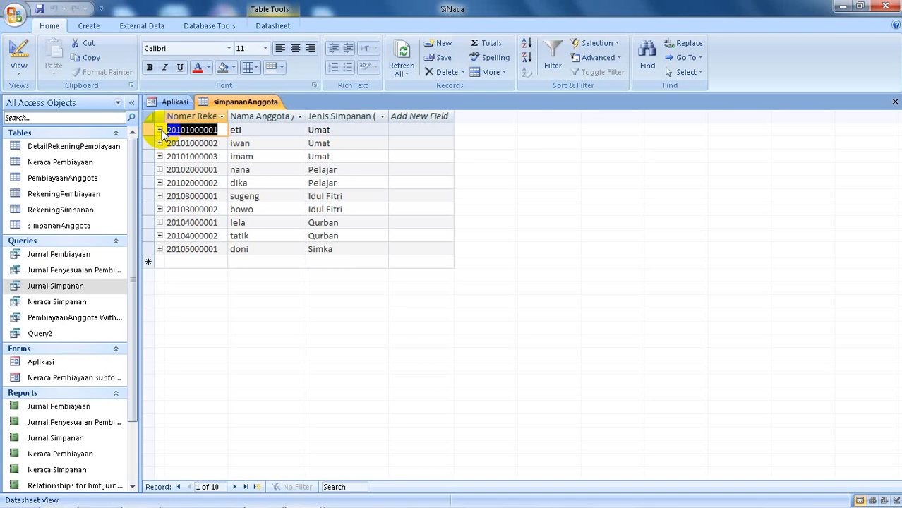
left_click(160, 130)
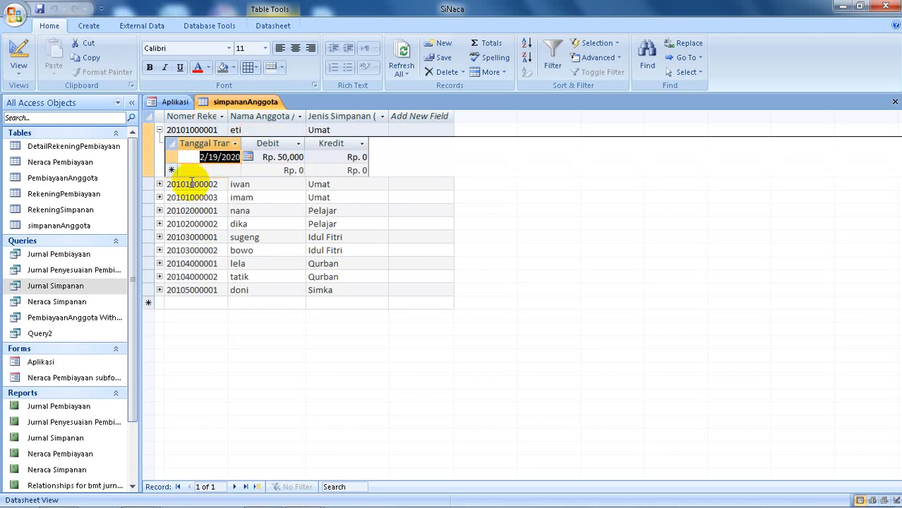
left_click(159, 184)
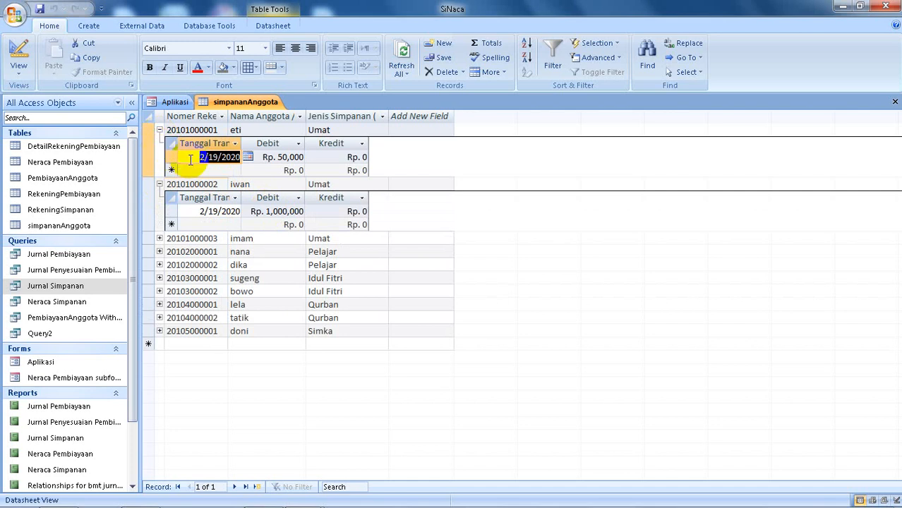
left_click(179, 170)
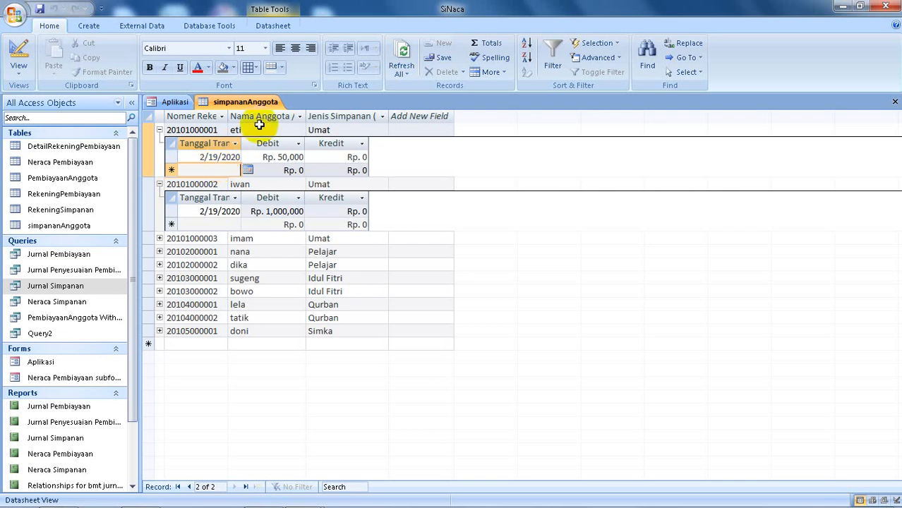
right_click(239, 104)
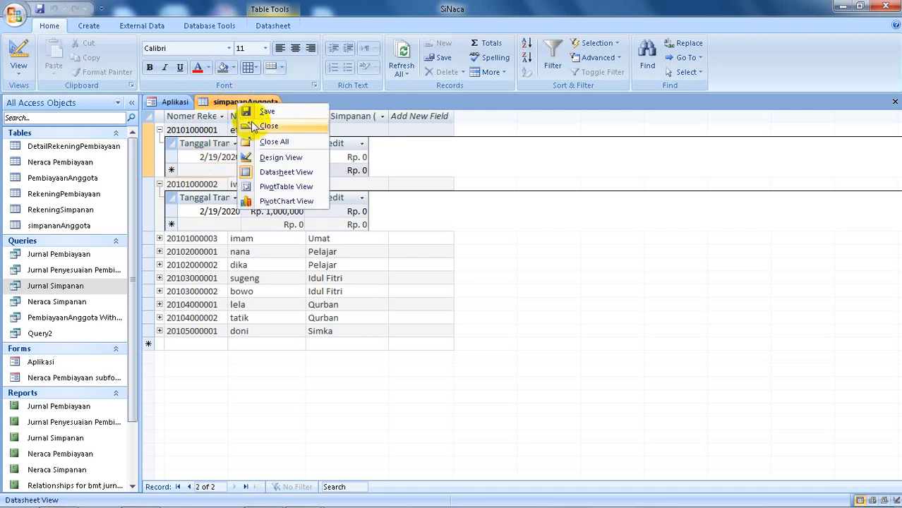
left_click(252, 125)
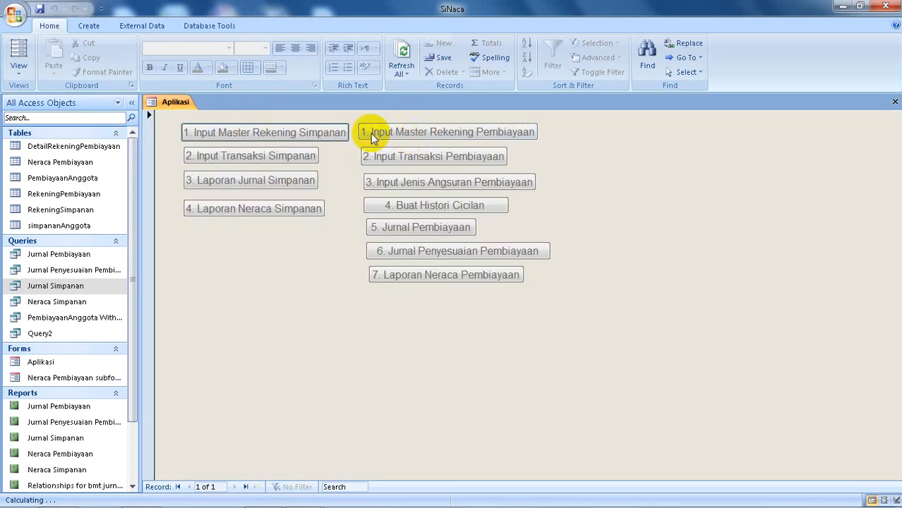
Step: Review the financing master accounts, the Murabahah account's Realisasi transaction and its nested instalments, then close the table
left_click(416, 132)
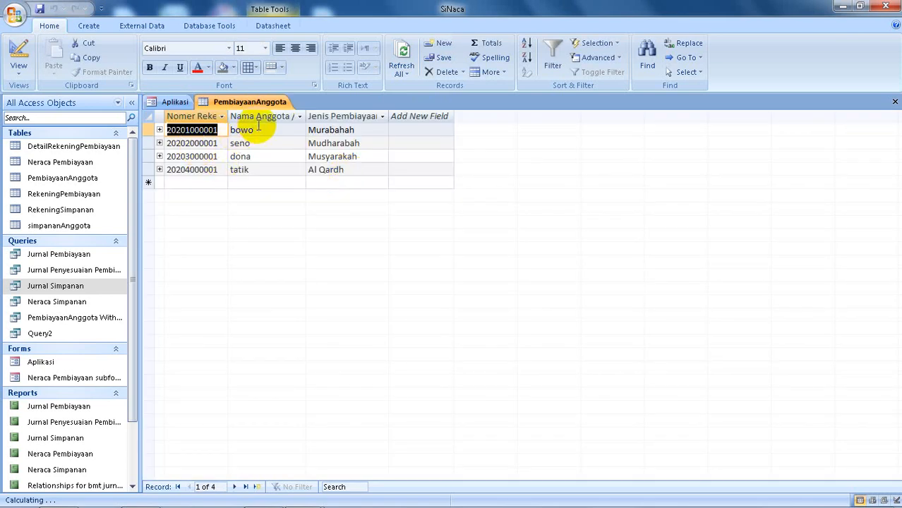
left_click(158, 131)
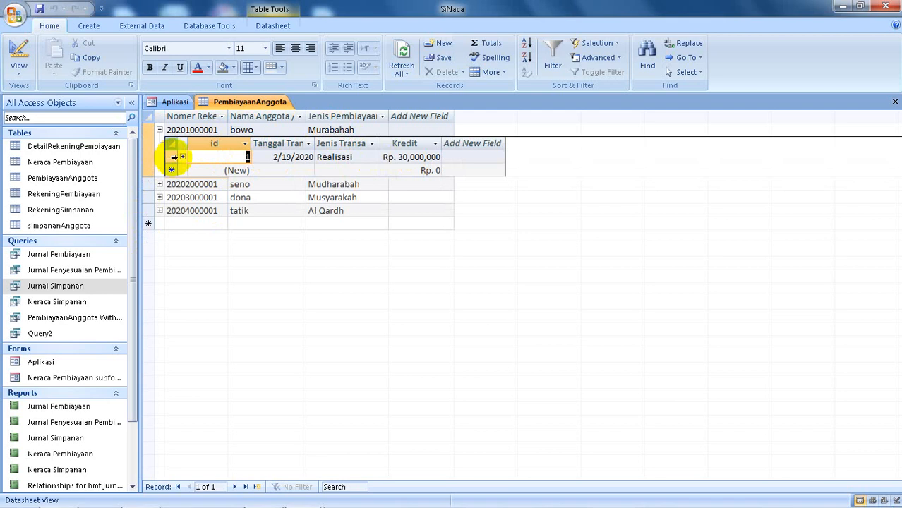
left_click(182, 156)
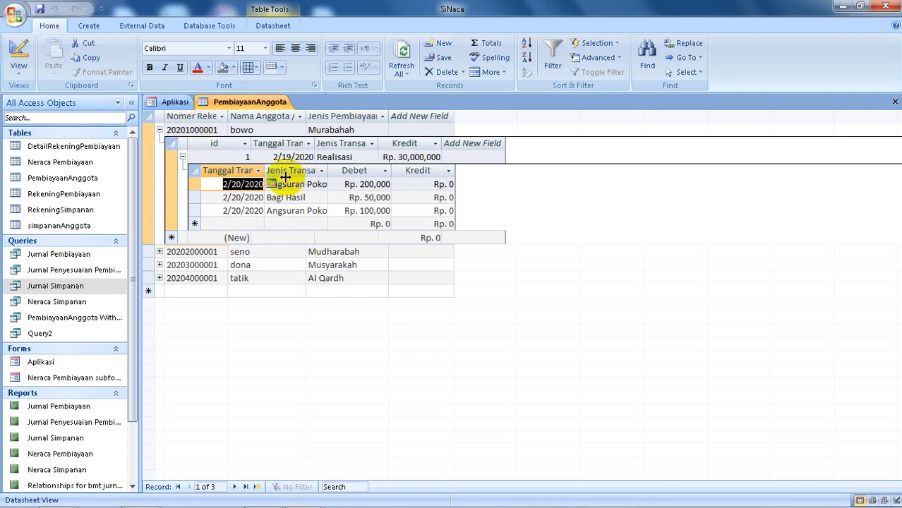
left_click(223, 156)
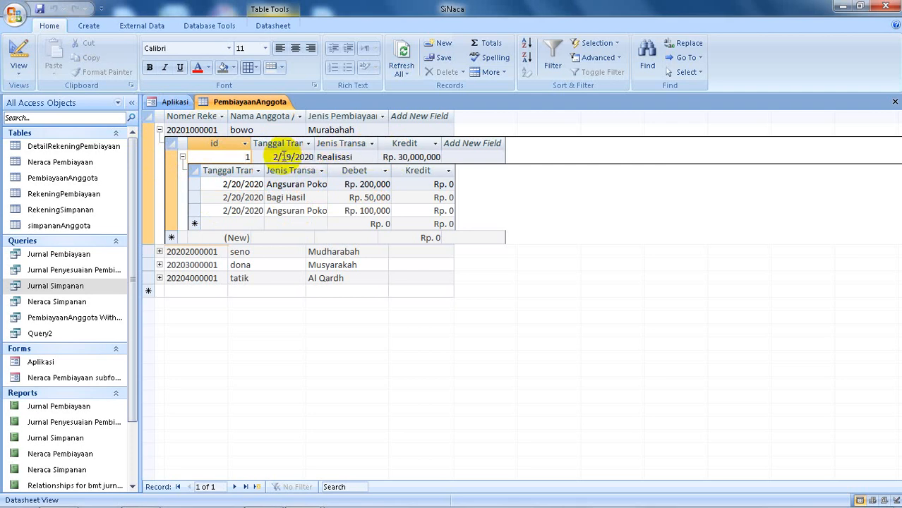
left_click(277, 185)
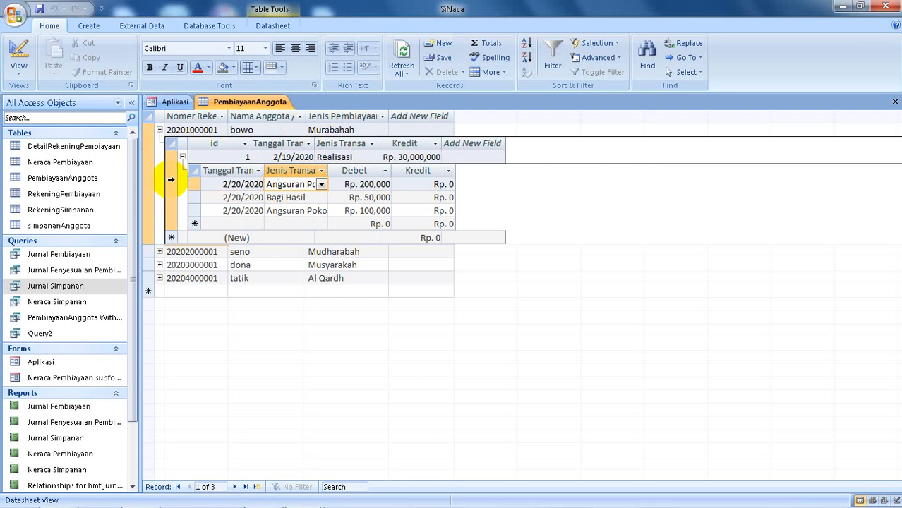
right_click(219, 108)
left_click(244, 127)
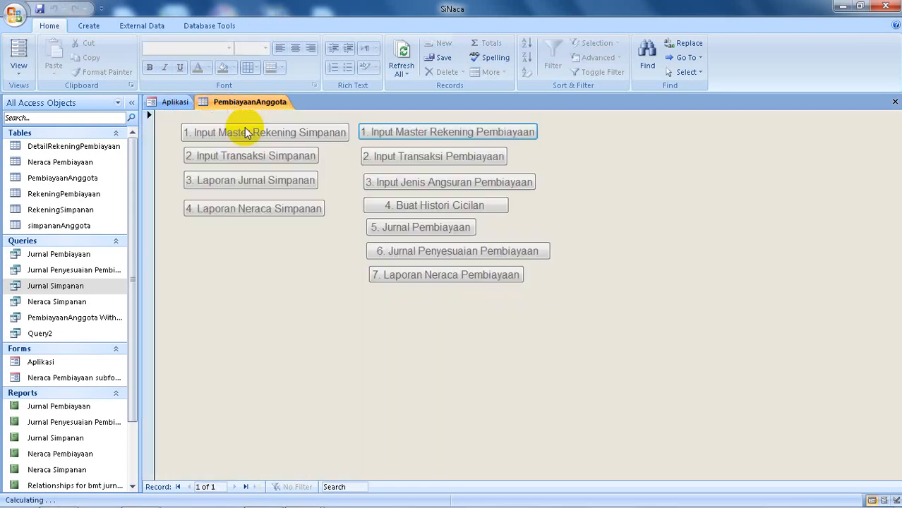
Step: Display the database relationships and examine the simpananAnggota table's no_rekening key and its link to RekeningSimpanan
left_click(204, 30)
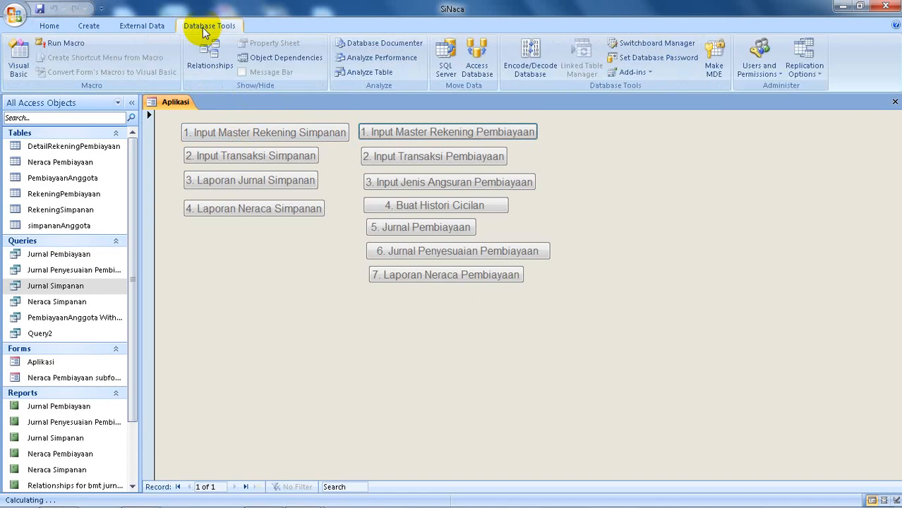
left_click(209, 70)
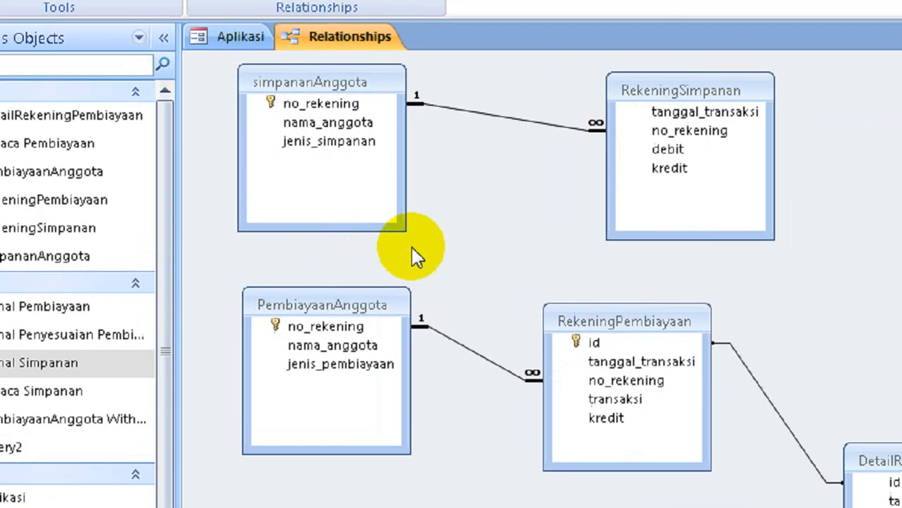
left_click(248, 165)
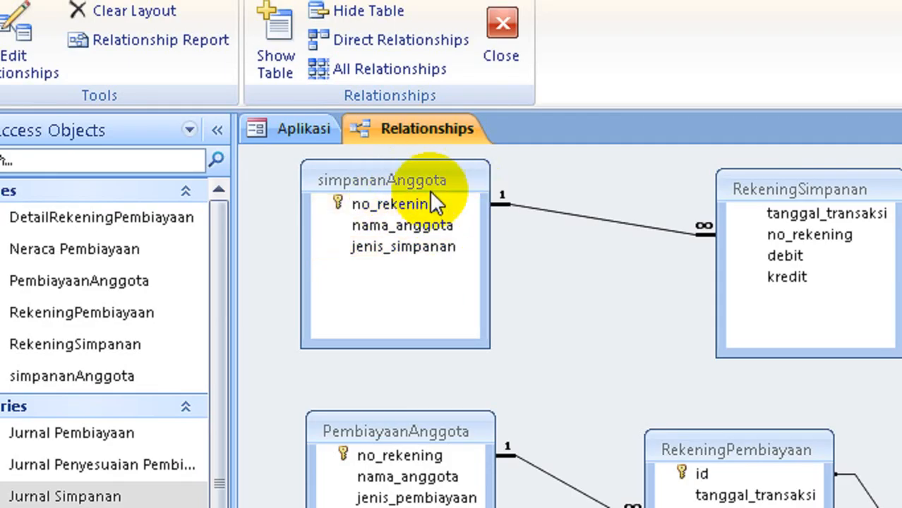
left_click(417, 177)
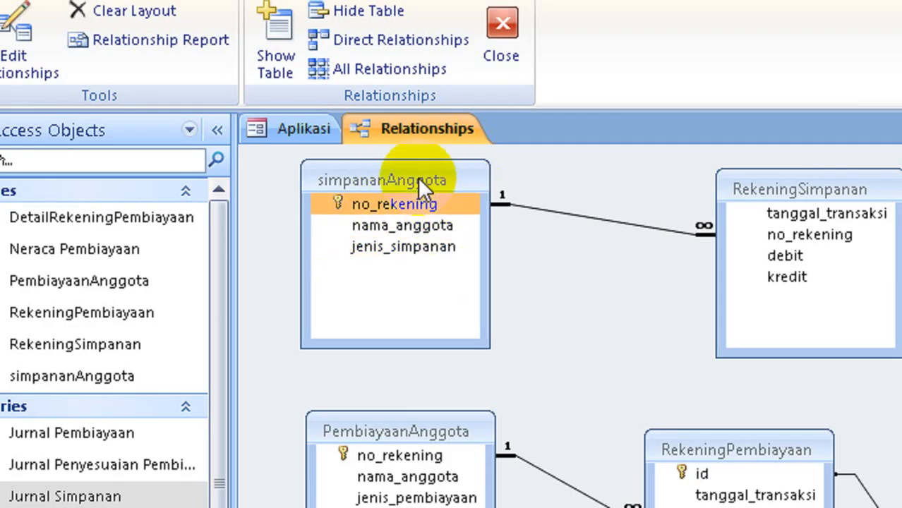
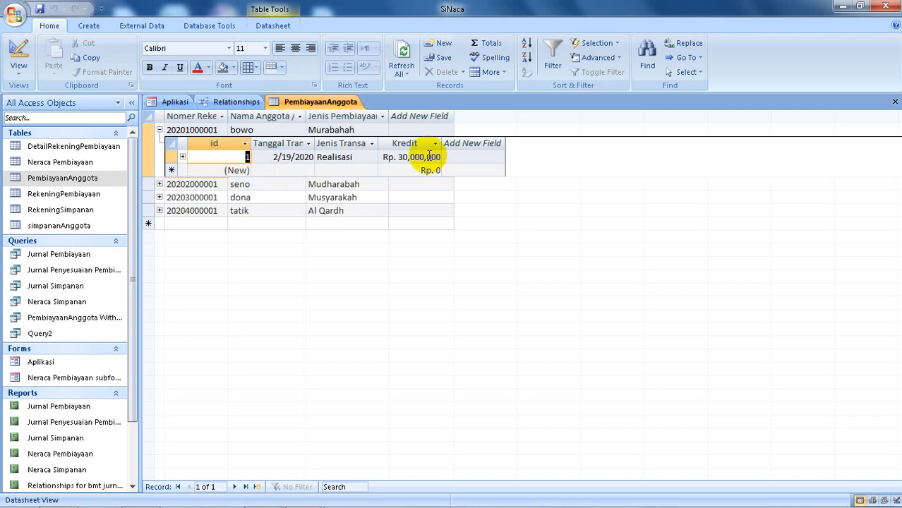
Step: Compare the nested transaction rows in PembiayaanAnggota with the relationships between PembiayaanAnggota and RekeningPembiayaan, then return to the table
left_click(281, 170)
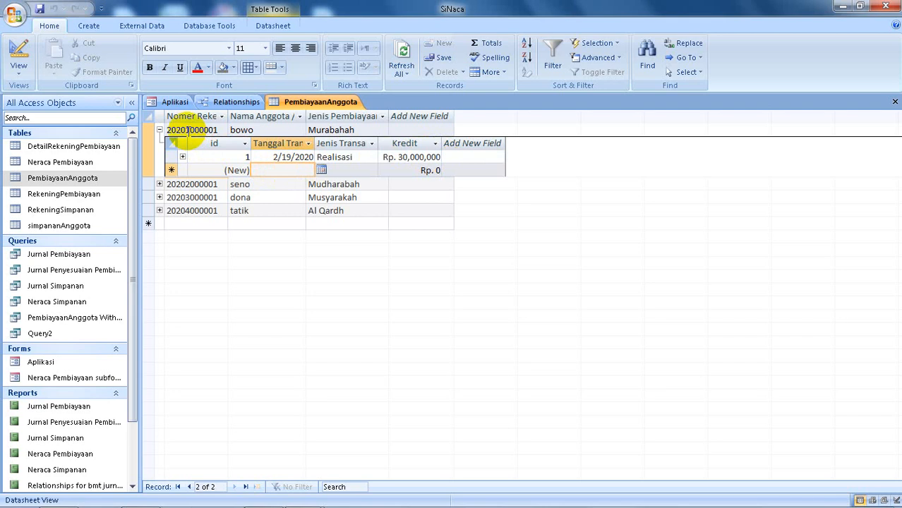
left_click(237, 102)
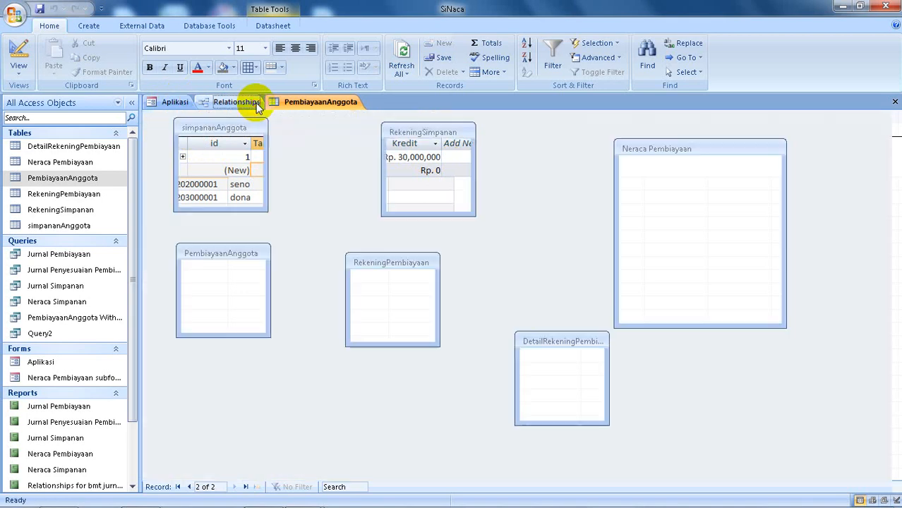
left_click(220, 288)
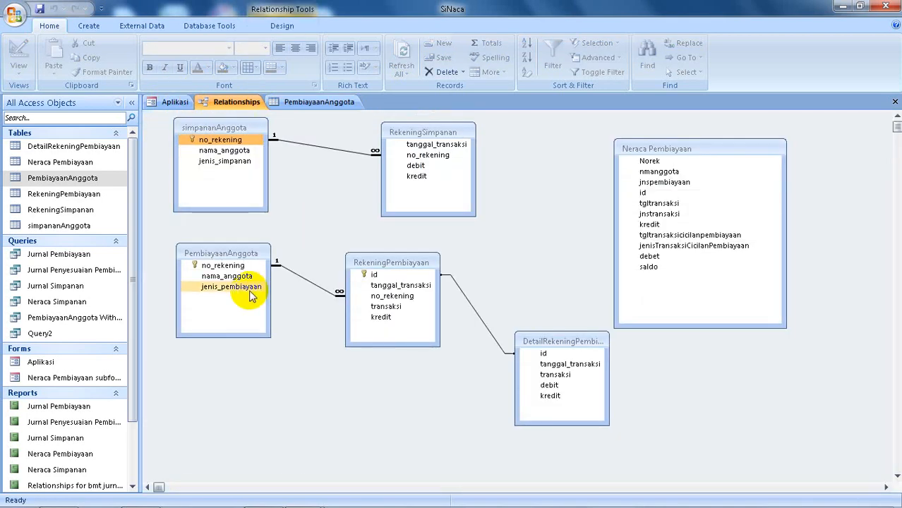
left_click_drag(248, 295, 386, 323)
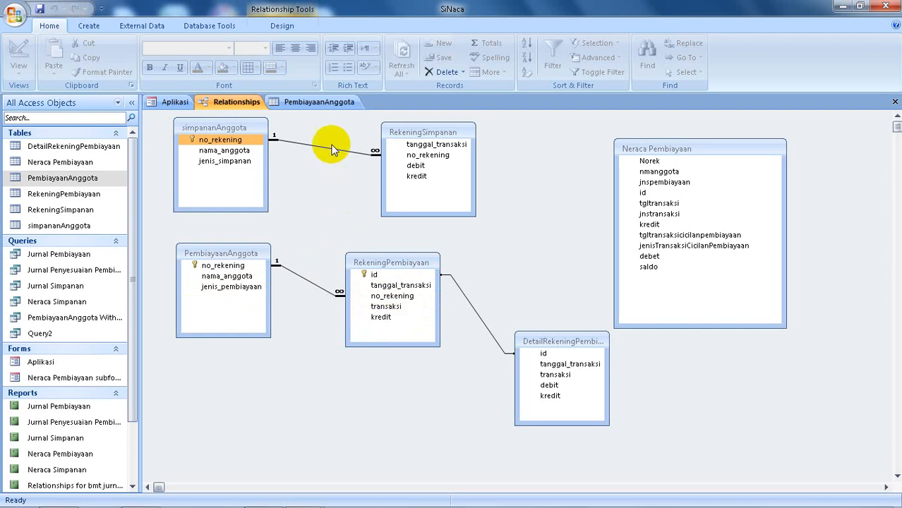
left_click(298, 99)
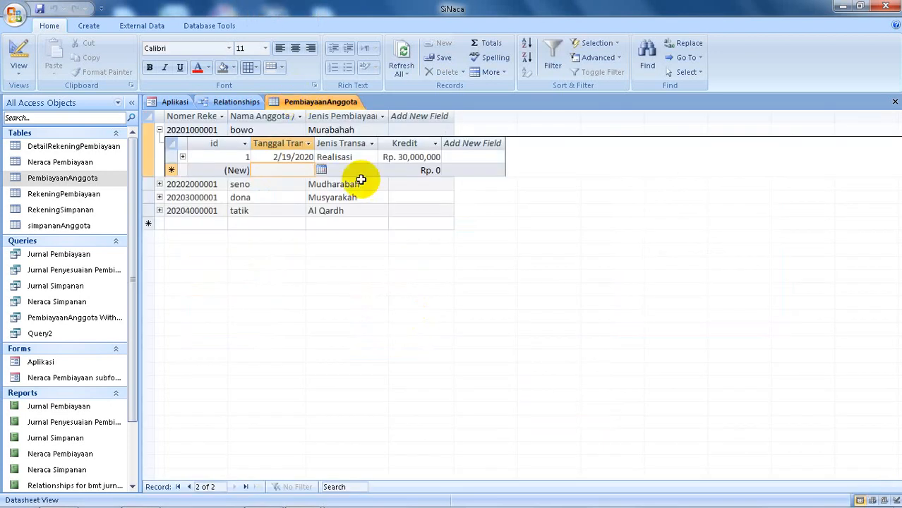
Step: Examine the Realisasi transaction under the Murabahah account in PembiayaanAnggota, including the debit amounts of its nested instalments
left_click(345, 157)
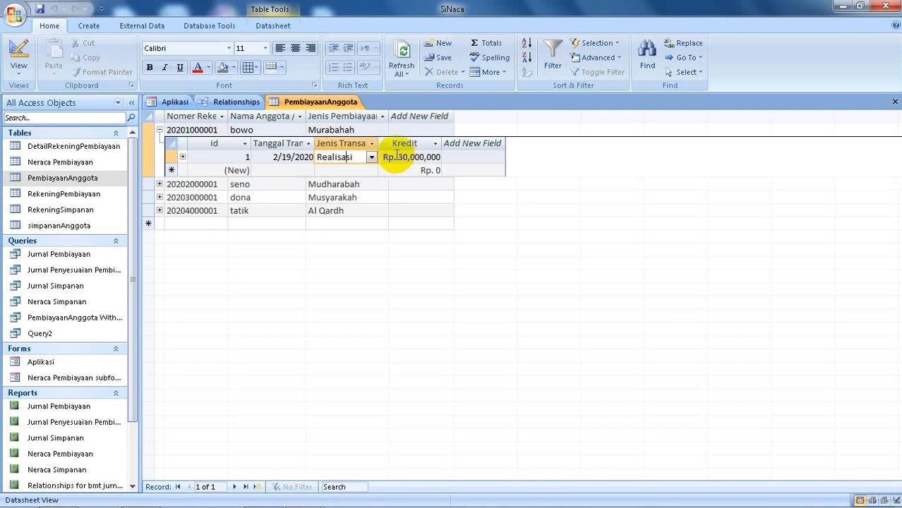
left_click(182, 158)
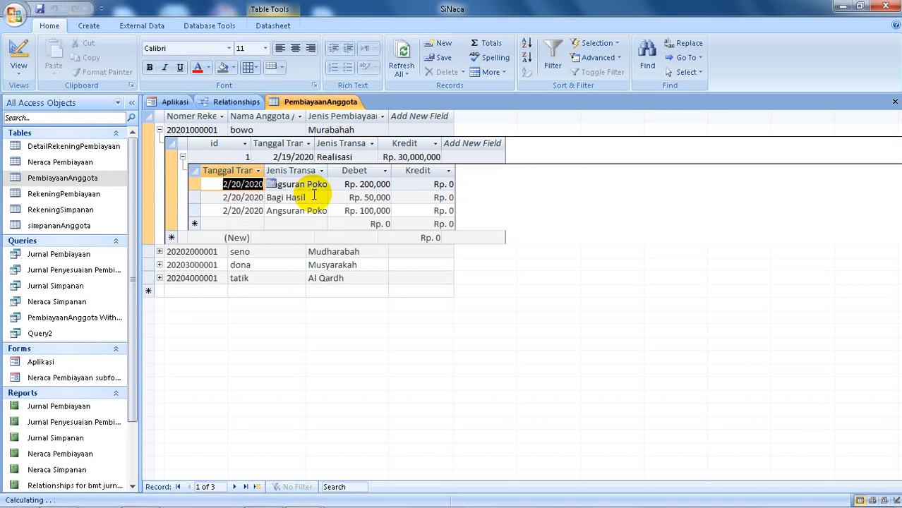
left_click(372, 185)
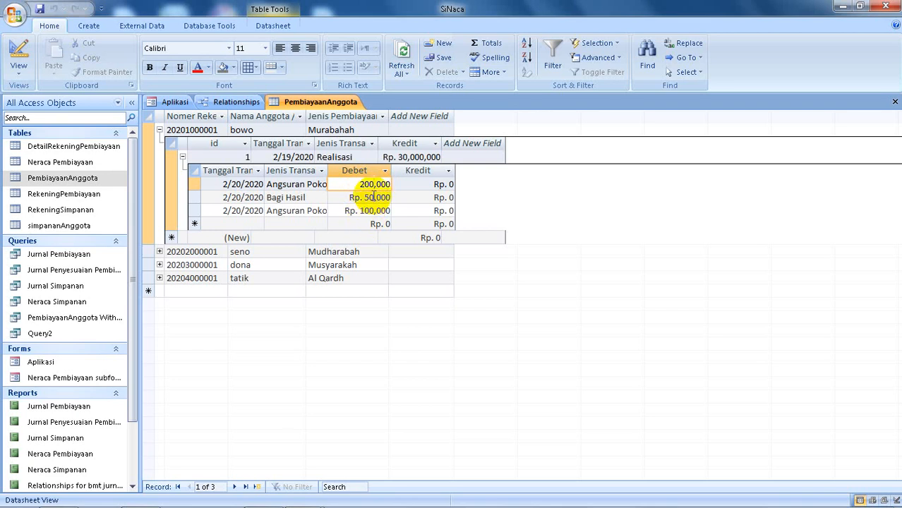
left_click(374, 197)
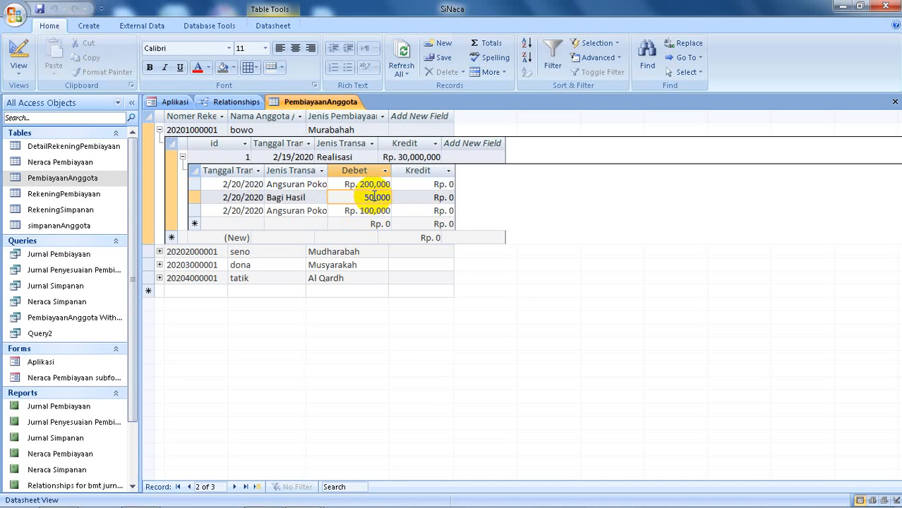
Step: Open the savings master accounts from the Aplikasi form and sort them by member name in ascending order
left_click(175, 105)
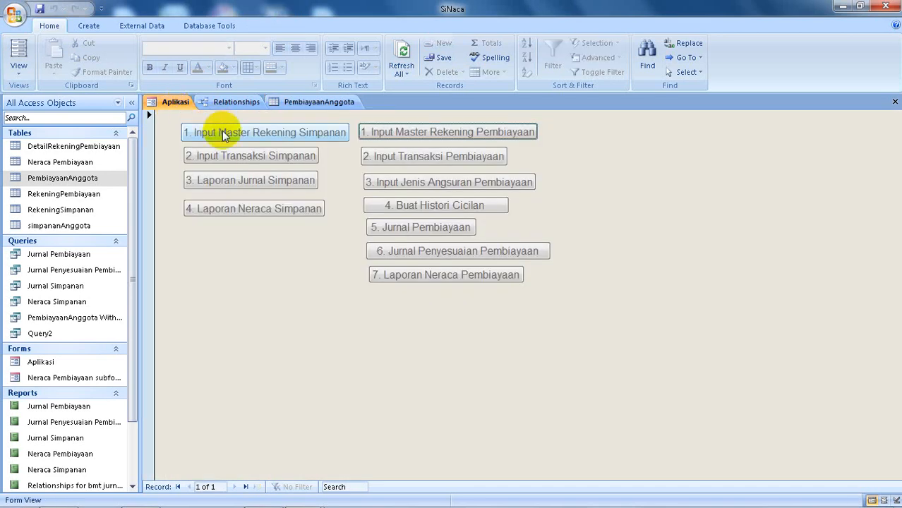
left_click(223, 134)
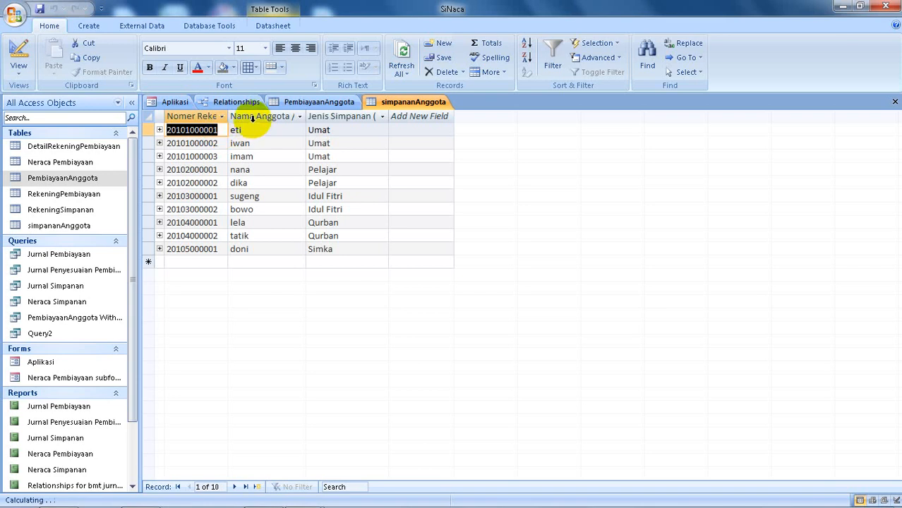
left_click(248, 118)
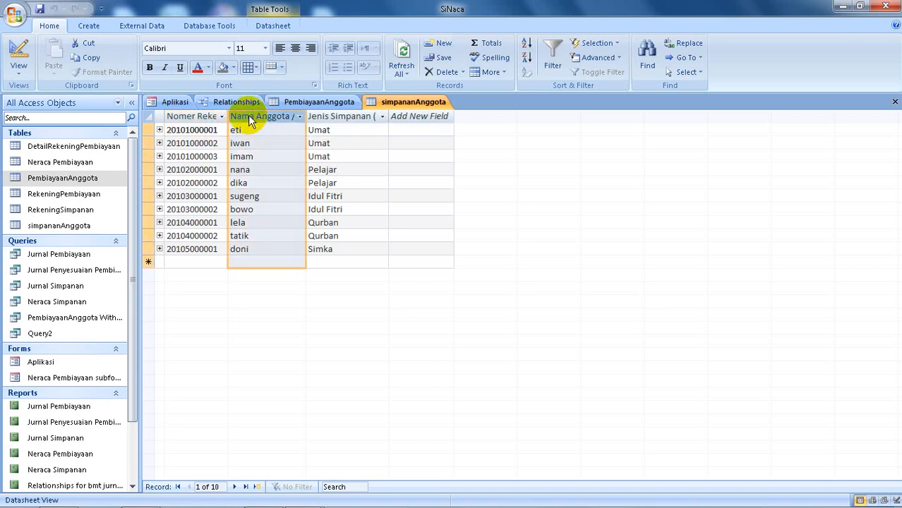
right_click(249, 119)
left_click(258, 124)
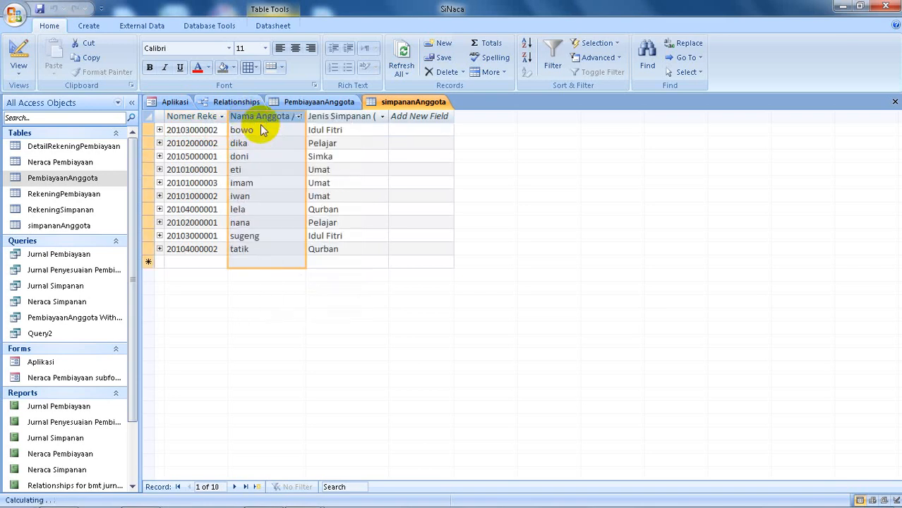
Step: Examine the transactions nested under the first Idul Fitri savings account, then return to the Aplikasi form
left_click(159, 132)
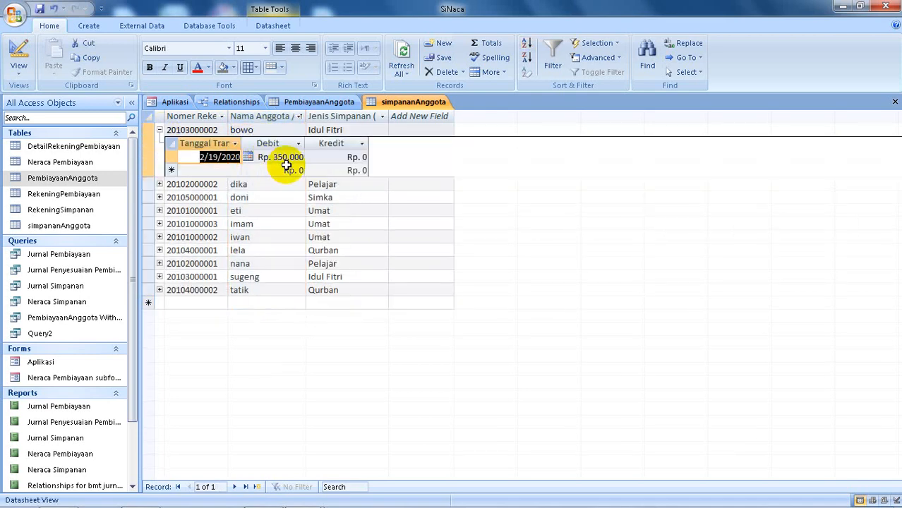
left_click(336, 169)
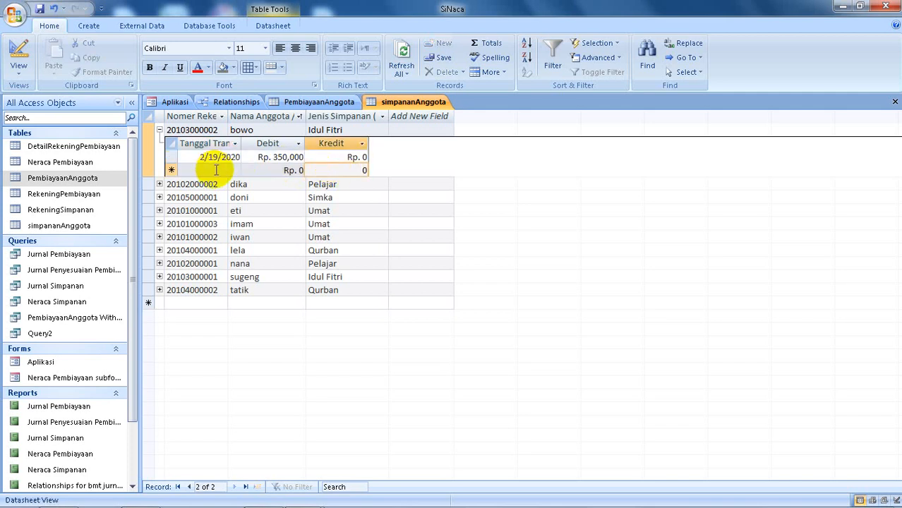
right_click(164, 105)
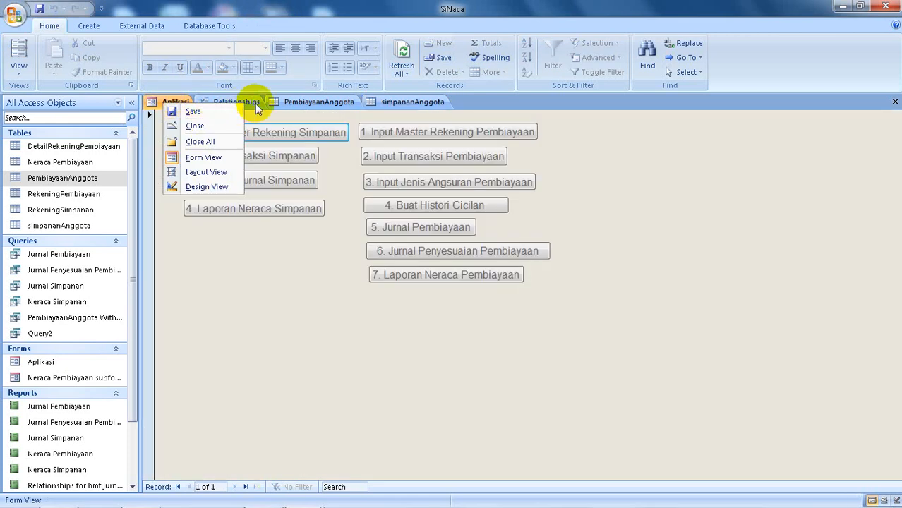
left_click(264, 284)
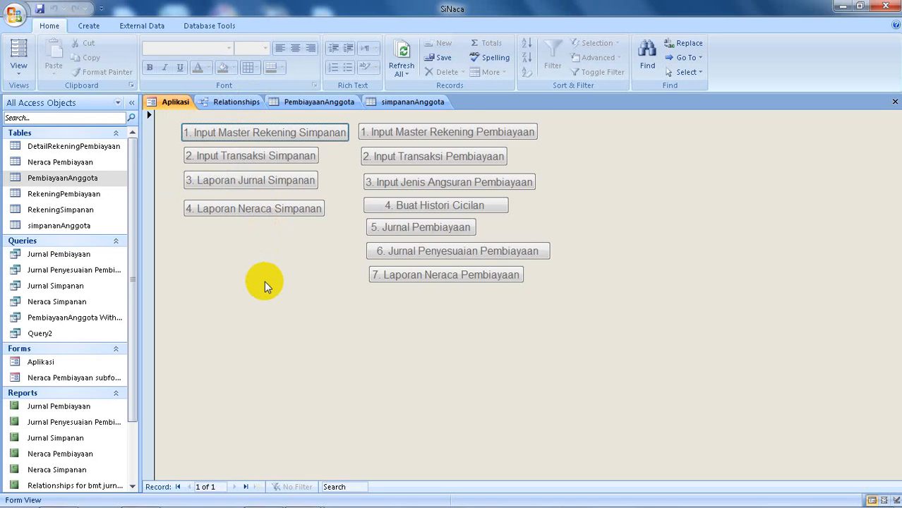
Step: Review the Jurnal Simpanan and Neraca Simpanan reports, then compare them with the savings tables in the relationships diagram
left_click(245, 186)
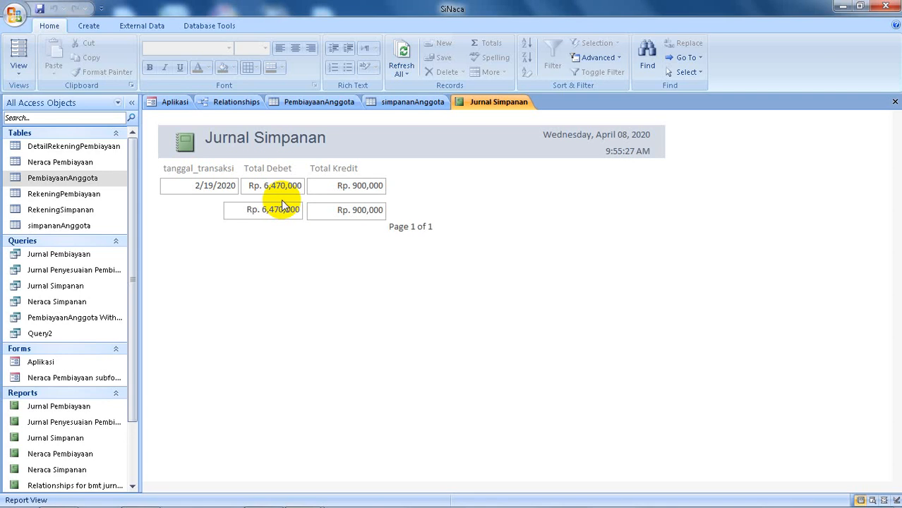
left_click(164, 103)
left_click(245, 208)
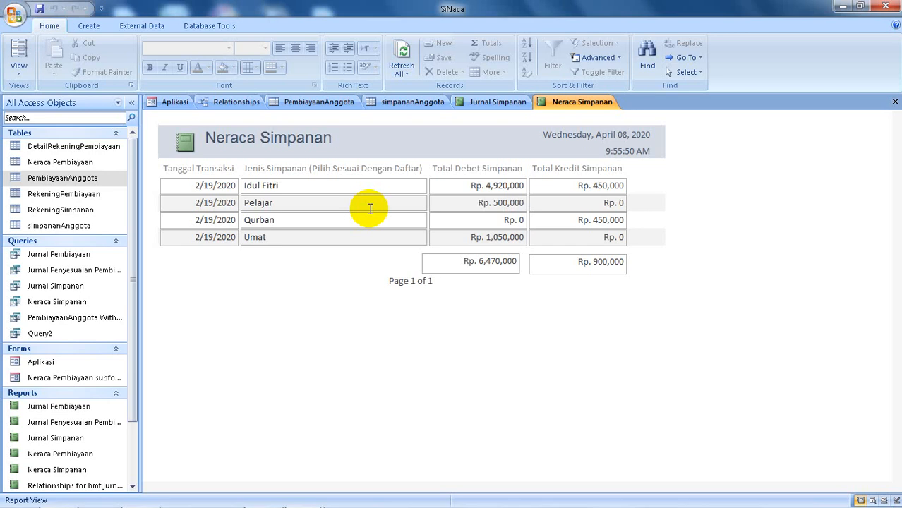
left_click(227, 102)
left_click(443, 146)
left_click(500, 157)
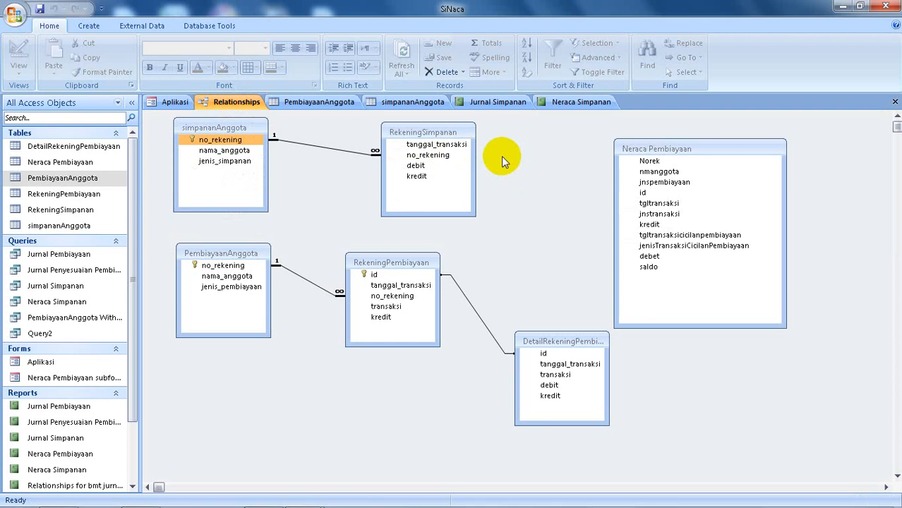
Step: Close the Jurnal Simpanan and Neraca Simpanan reports
left_click(491, 104)
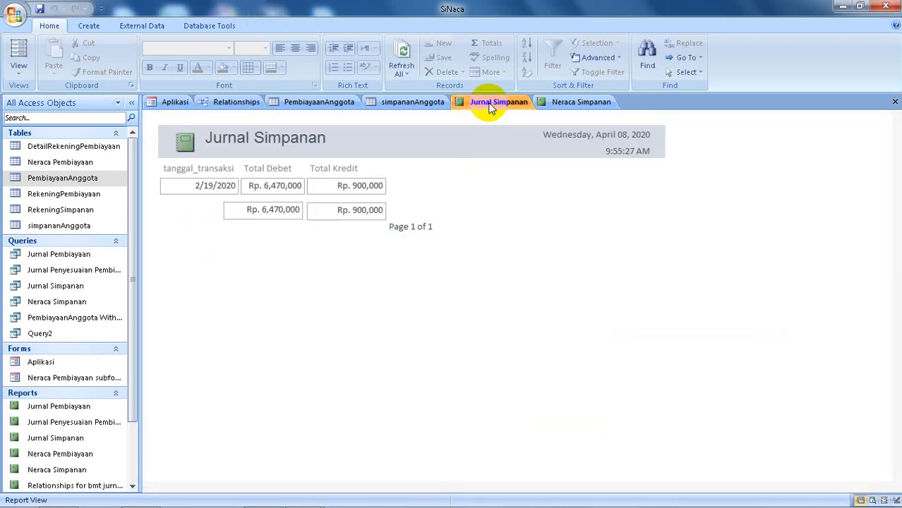
right_click(492, 104)
left_click(506, 125)
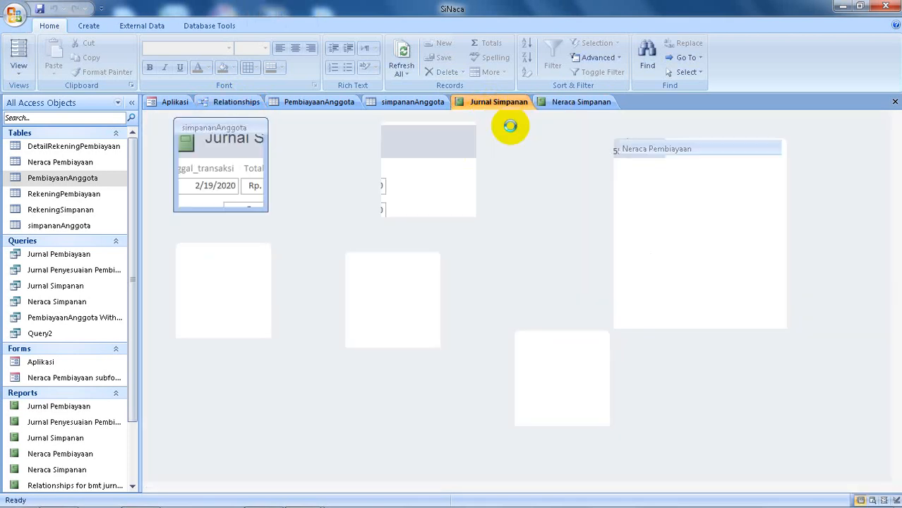
left_click(494, 104)
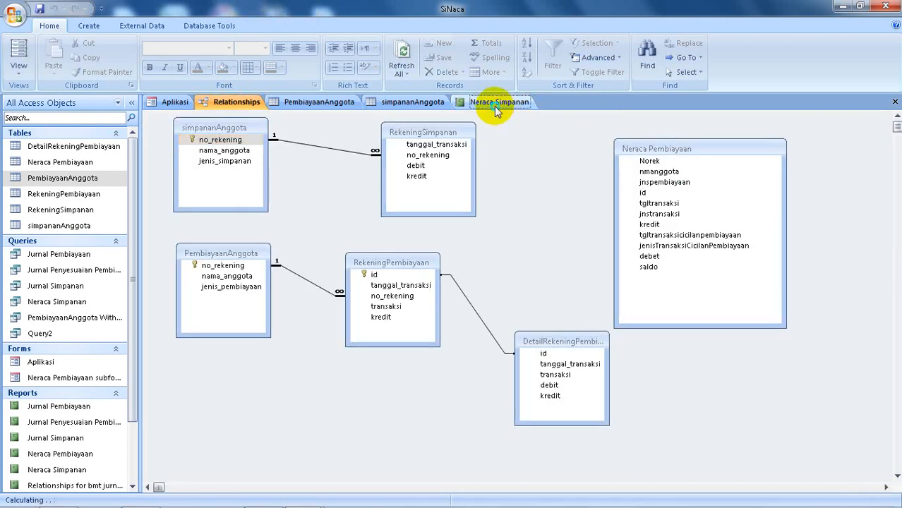
right_click(496, 106)
left_click(506, 130)
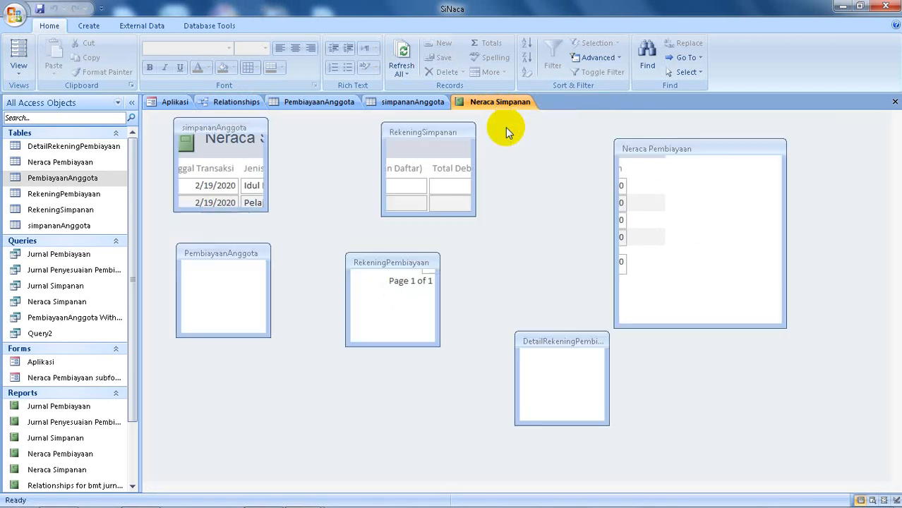
Step: Discard the simpananAnggota design changes while closing this database, and switch to the other open SiNaca database
left_click(415, 106)
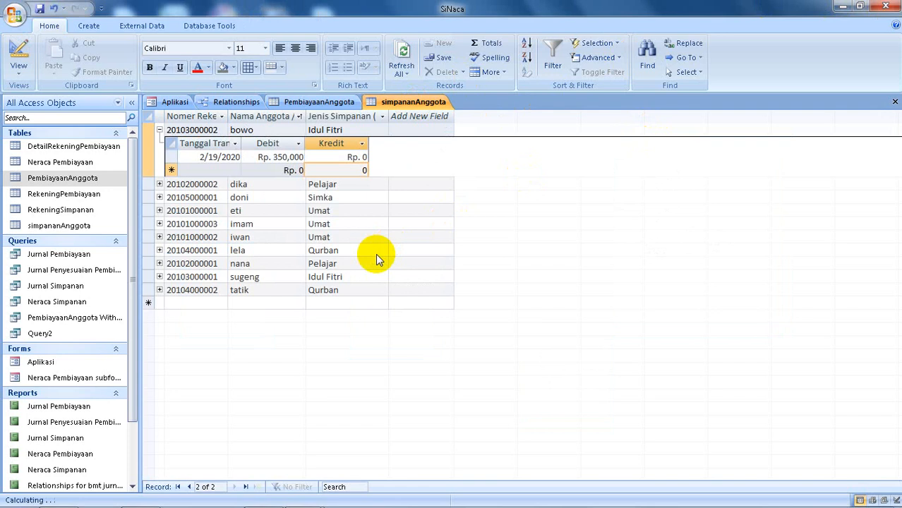
mouse_move(317, 503)
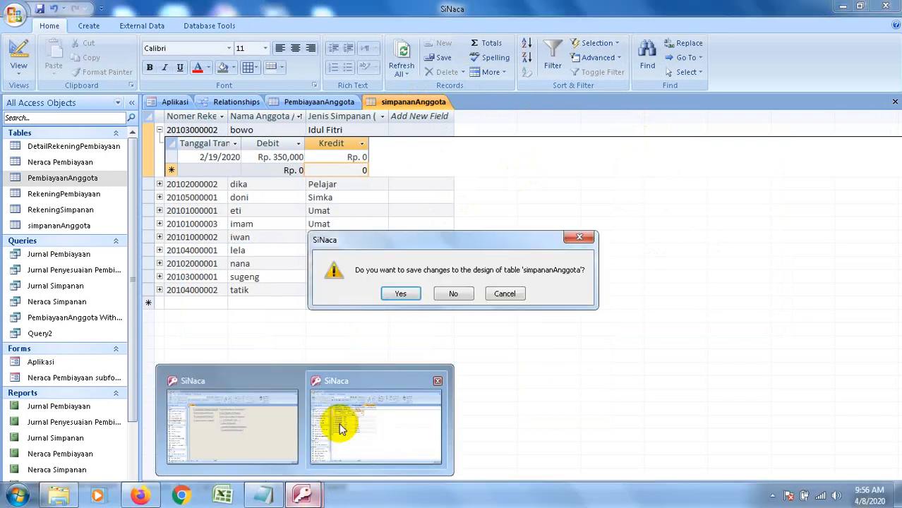
left_click(453, 294)
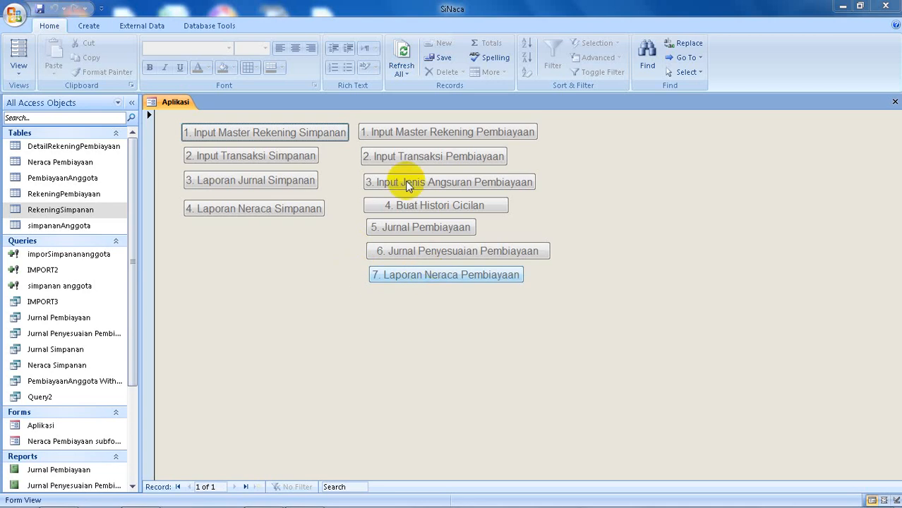
Step: Review the financing master accounts and the savings master table in this database, closing each table after viewing it
left_click(422, 130)
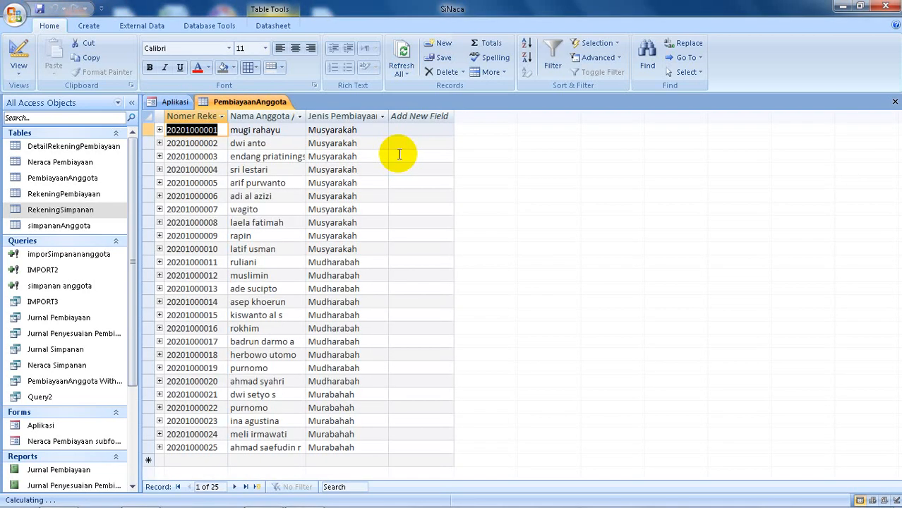
right_click(251, 103)
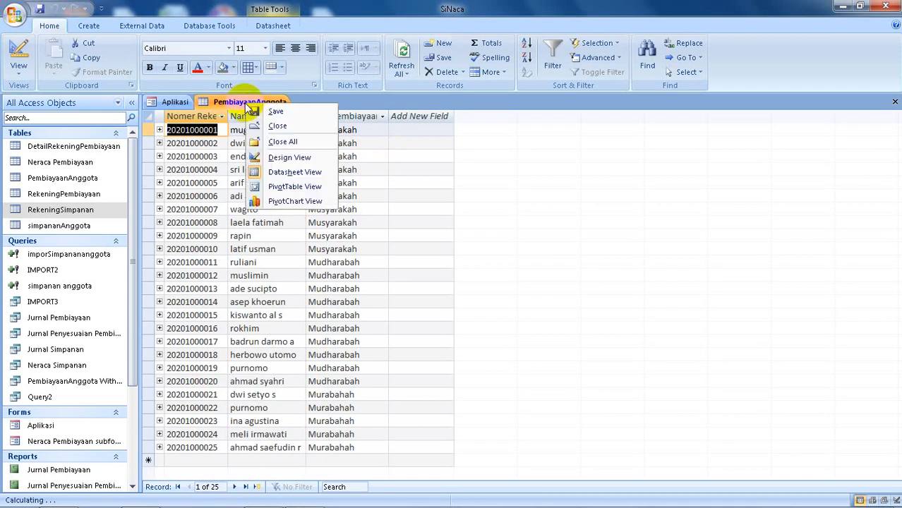
left_click(272, 127)
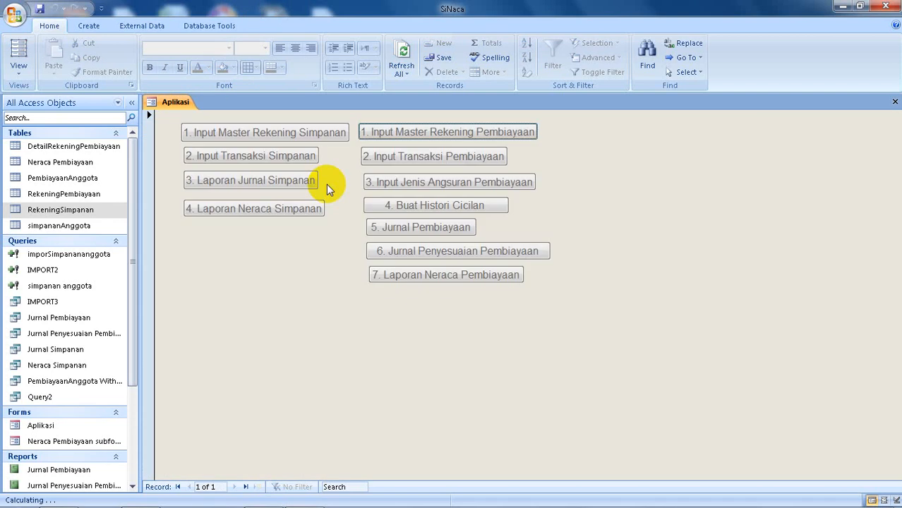
left_click(303, 133)
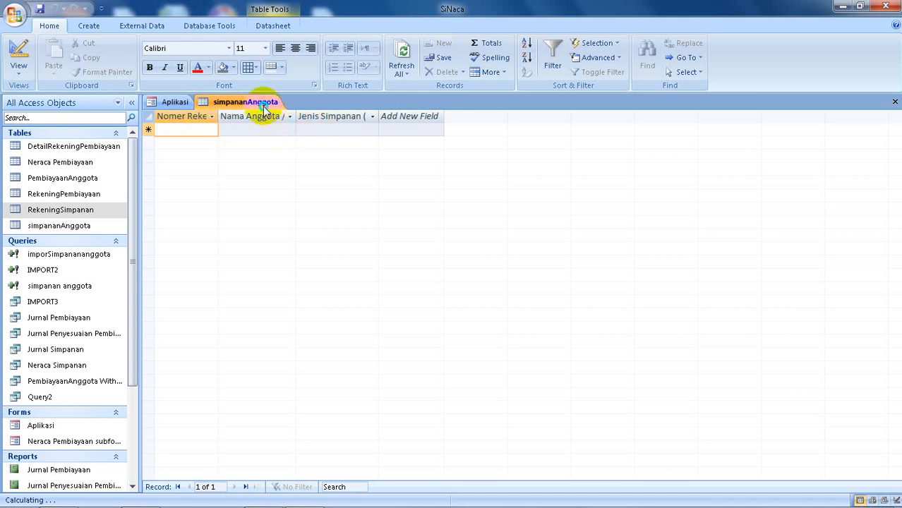
right_click(266, 108)
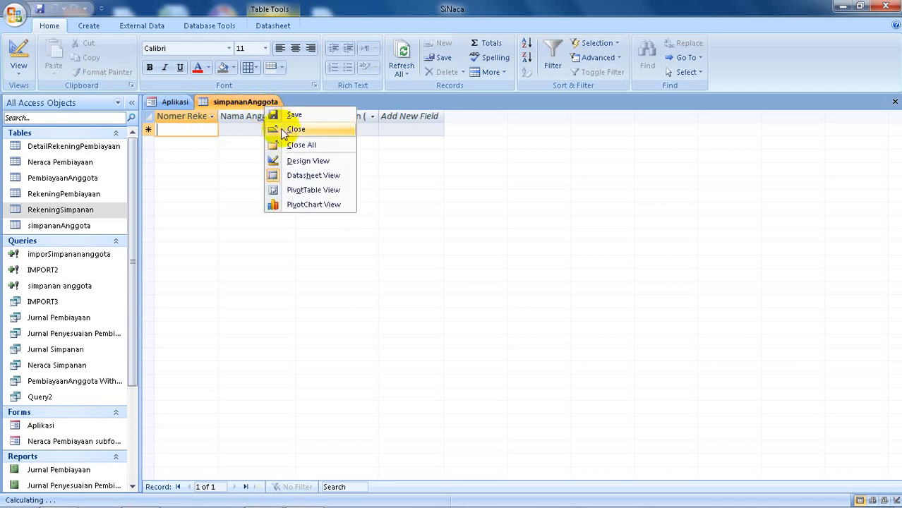
left_click(284, 130)
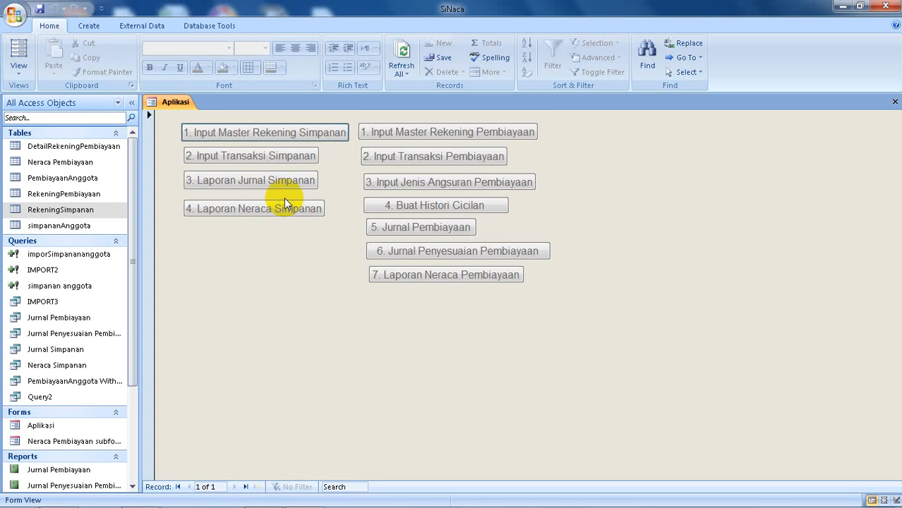
Step: Open the savings master table and set up its XML export to simpananAnggota.xml on the Desktop
left_click(249, 134)
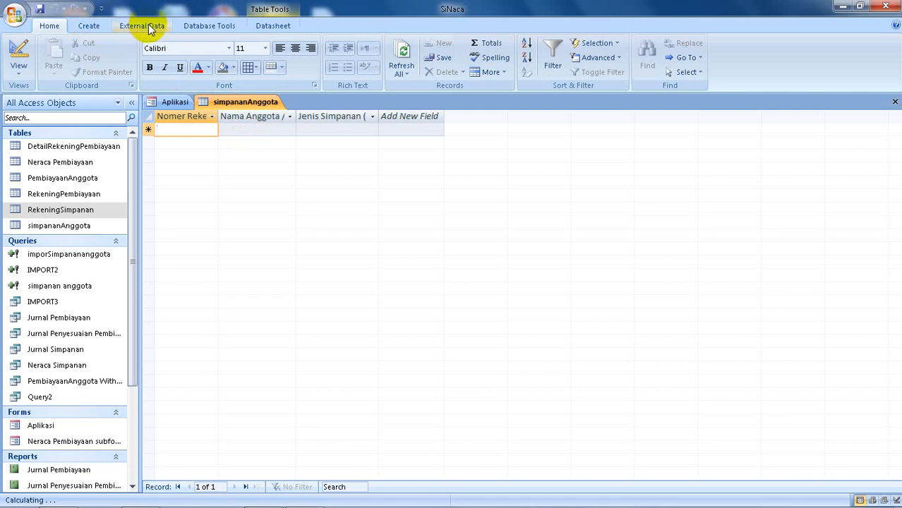
left_click(82, 27)
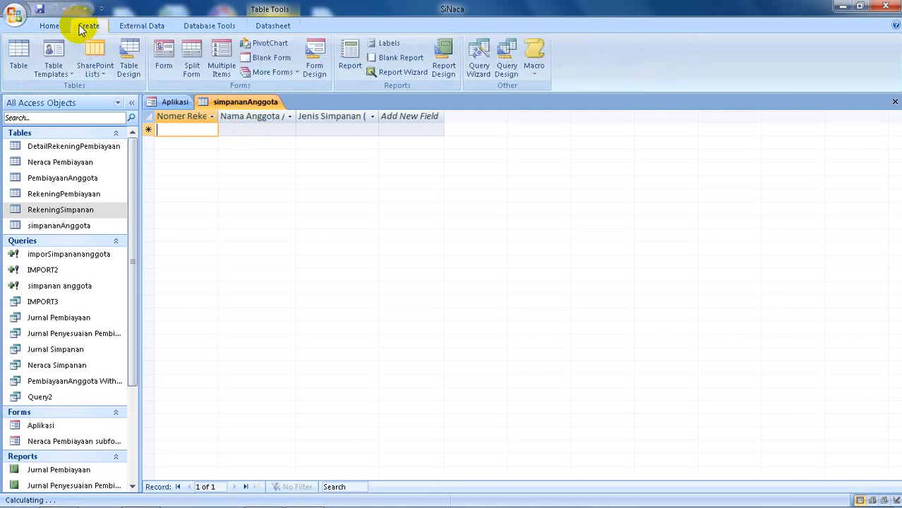
left_click(129, 26)
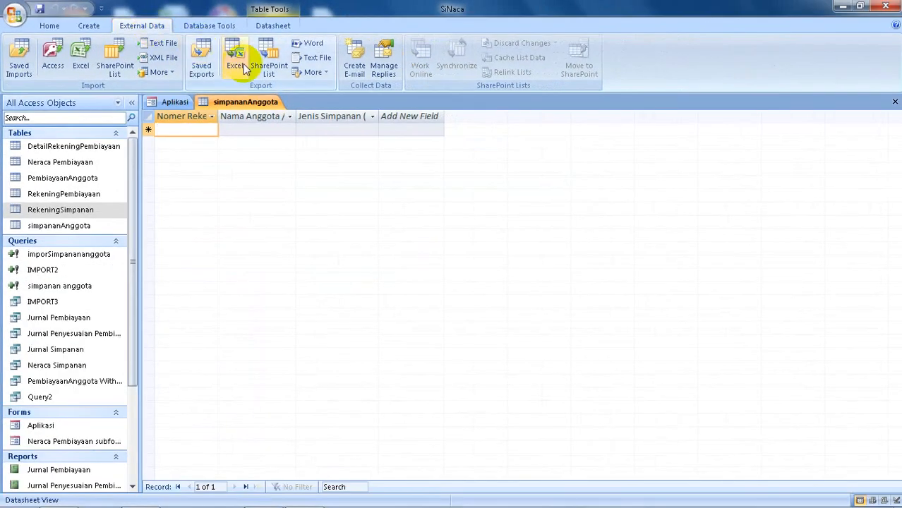
left_click(314, 73)
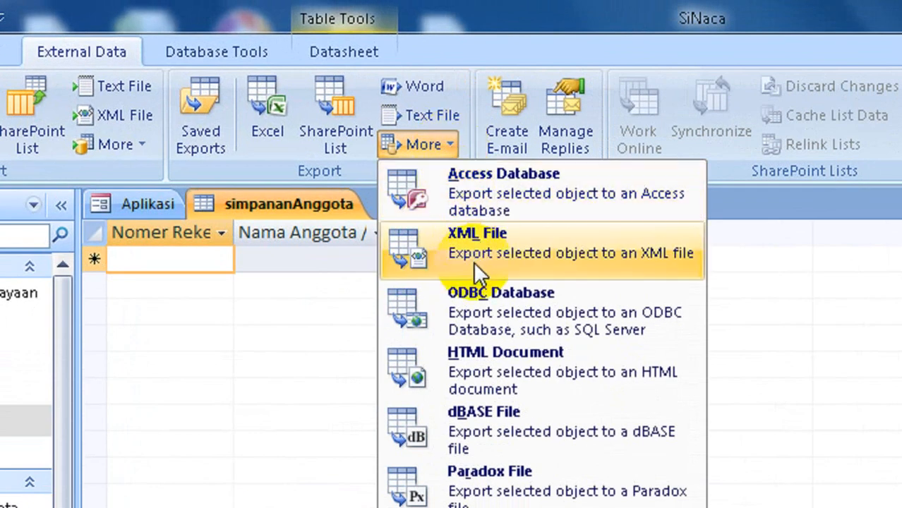
left_click(473, 261)
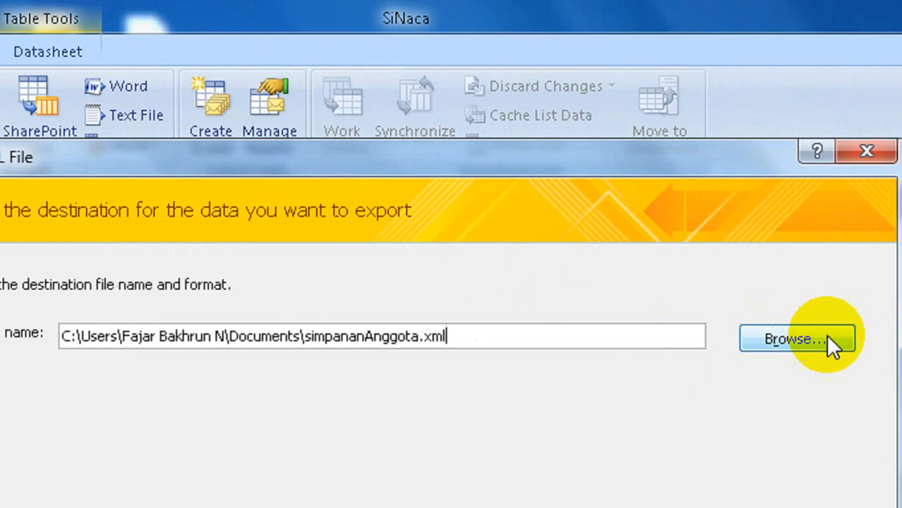
left_click(815, 339)
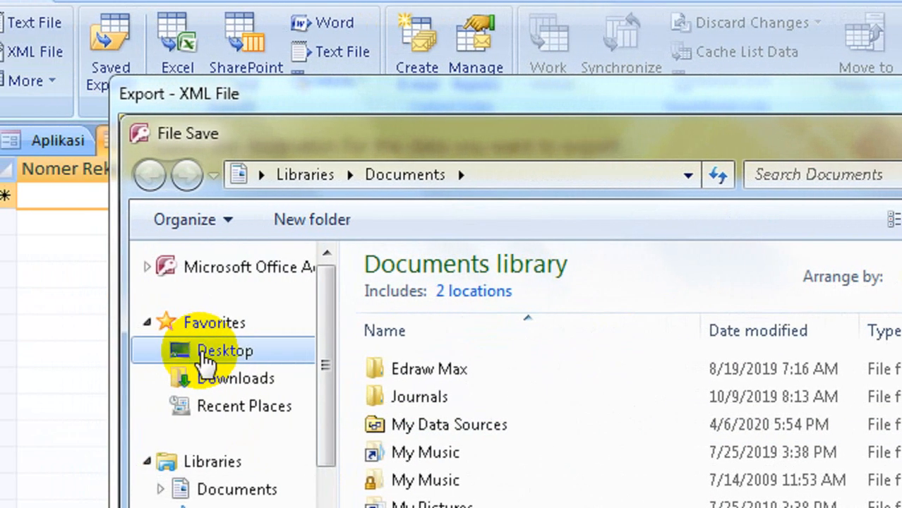
left_click(144, 356)
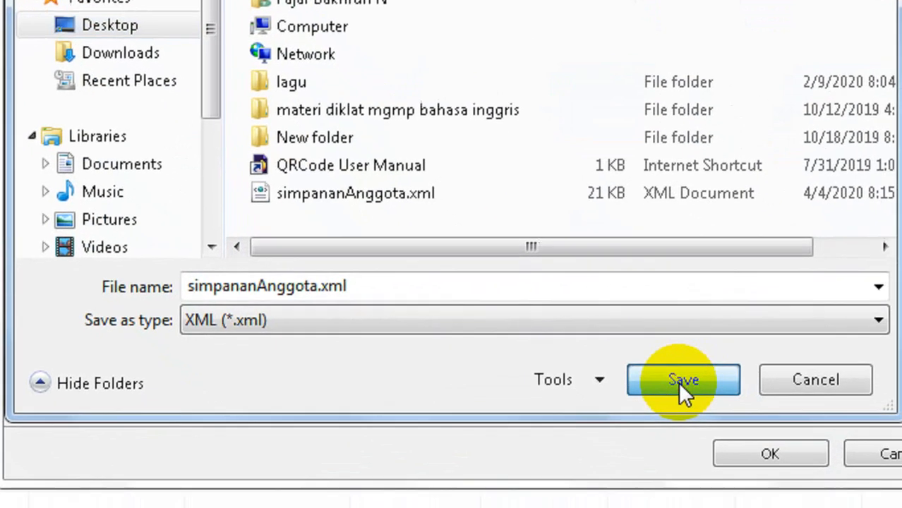
left_click(678, 381)
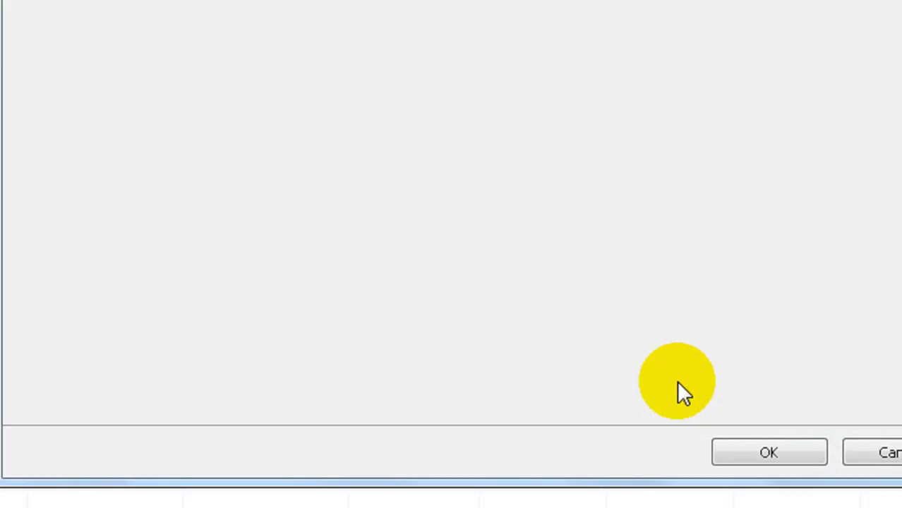
Step: Export the table's data and XSD schema, replacing the existing XML and XSD files, and finish without saving the export steps
left_click(704, 404)
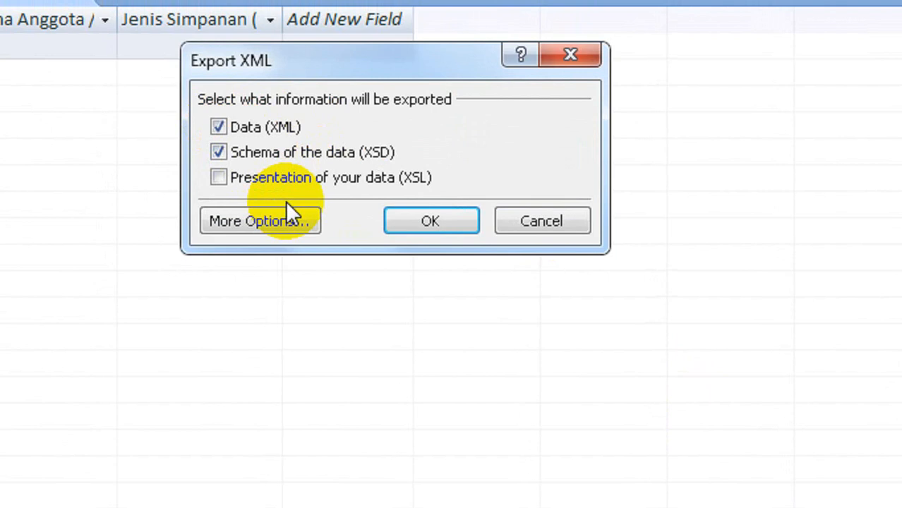
left_click(406, 220)
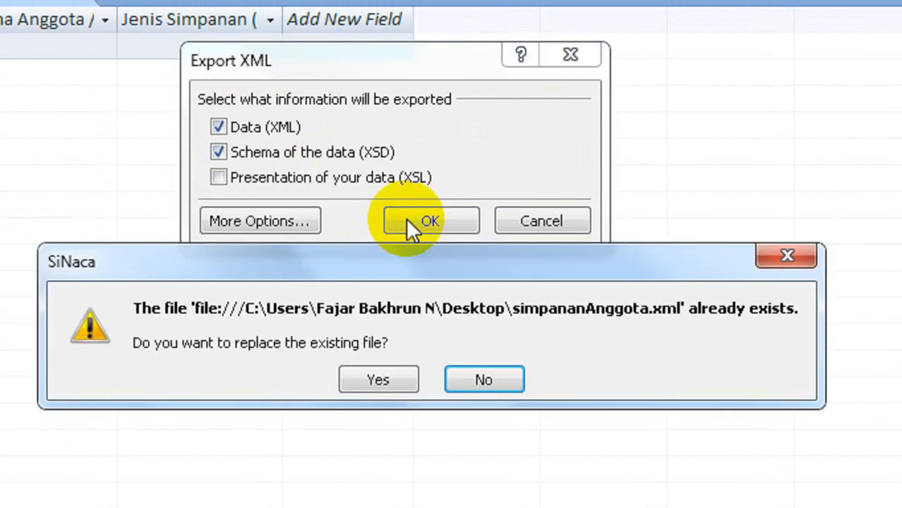
left_click(380, 378)
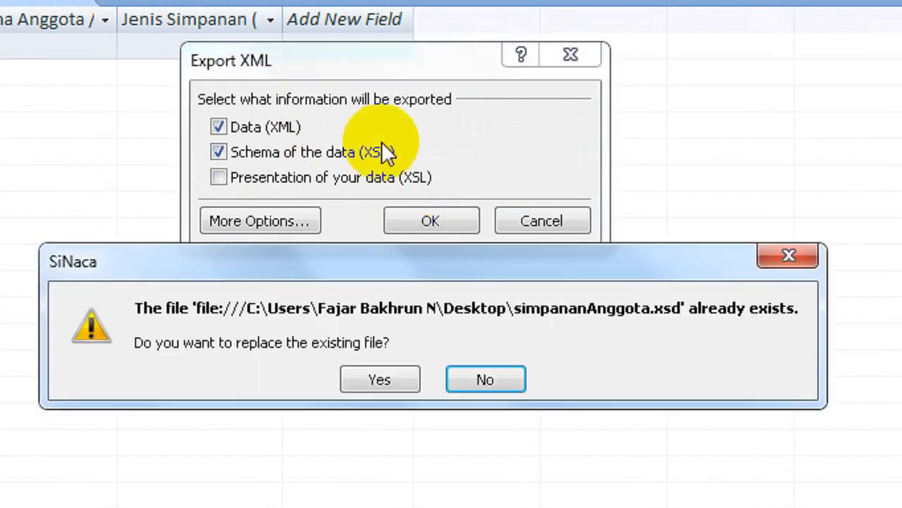
left_click(380, 353)
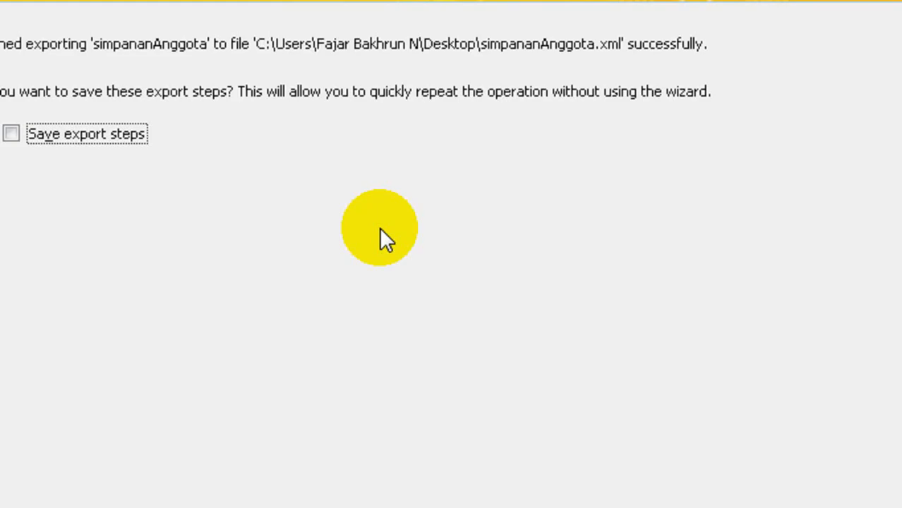
left_click(720, 451)
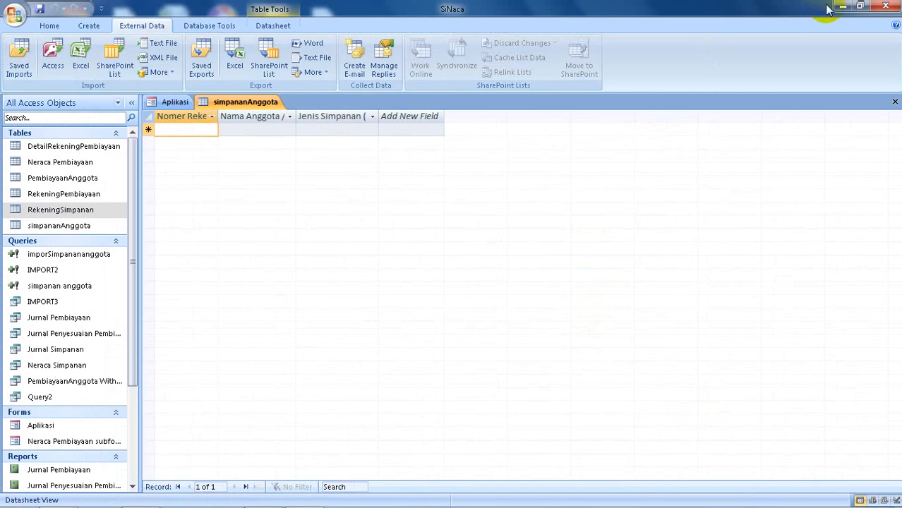
Step: Minimize the database and locate the exported simpananAnggota XML and XSD files on the desktop
left_click(842, 6)
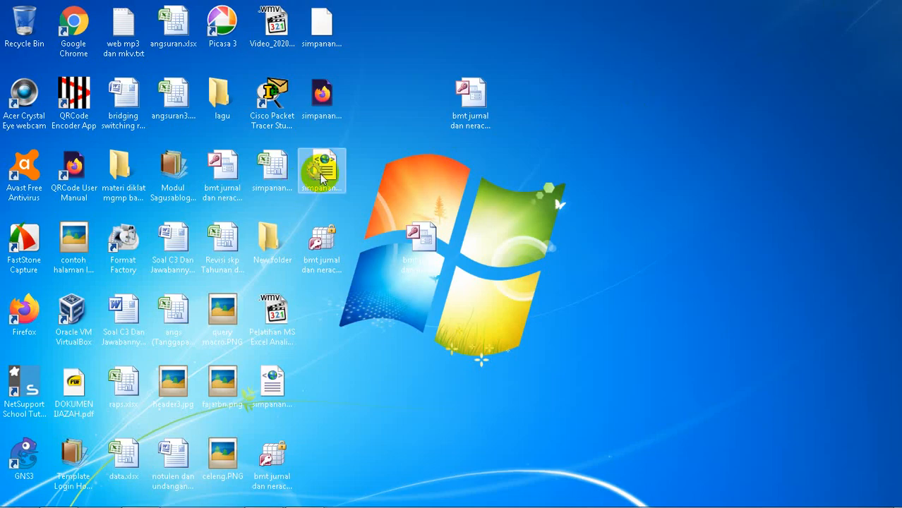
left_click(270, 173)
left_click(271, 173)
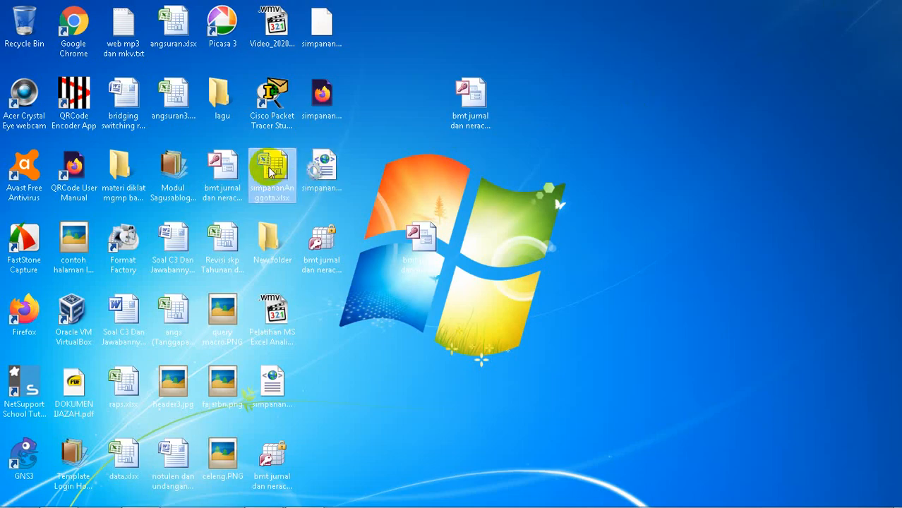
left_click(316, 184)
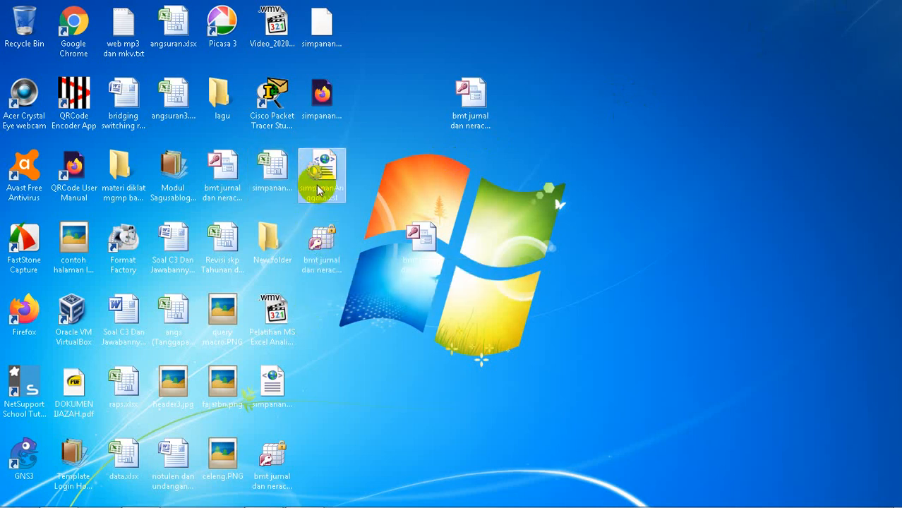
left_click(275, 167)
left_click_drag(275, 167, 310, 26)
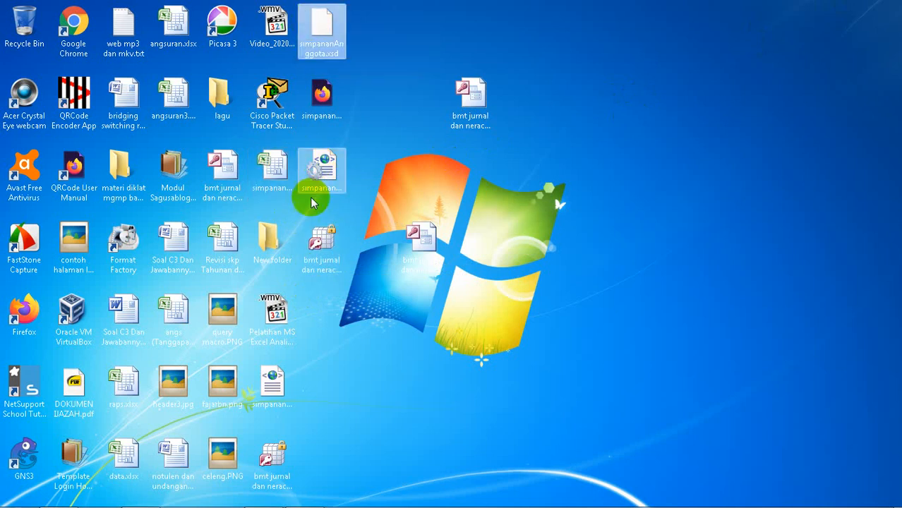
left_click(271, 379)
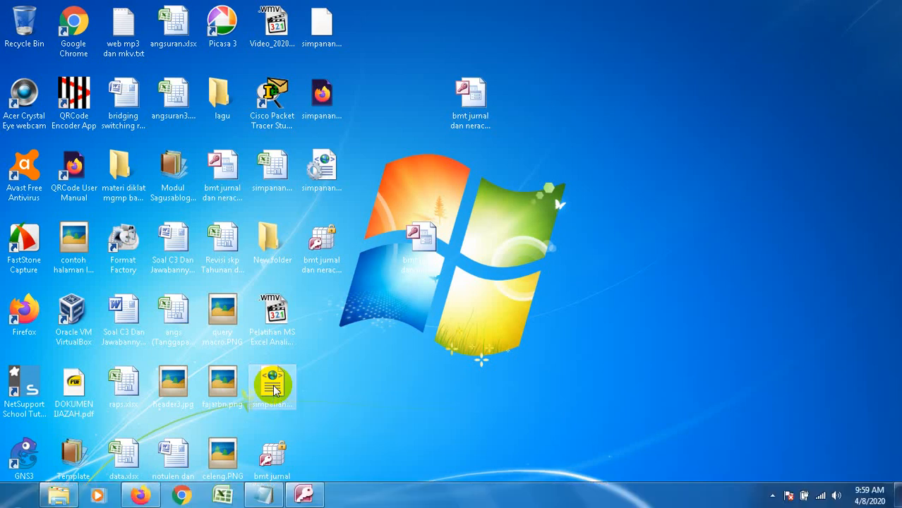
Step: Launch Microsoft Office Excel 2007 and open simpananAnggota.xml as an XML table
left_click(17, 494)
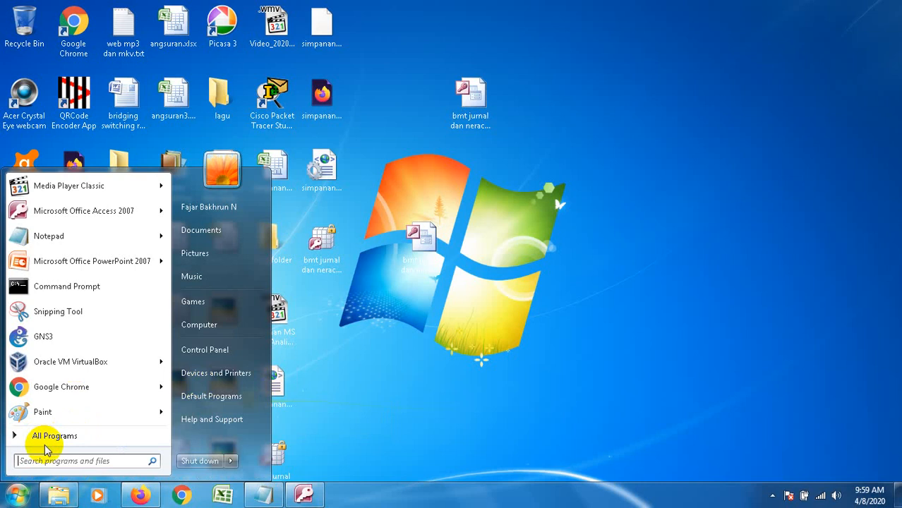
type("ex")
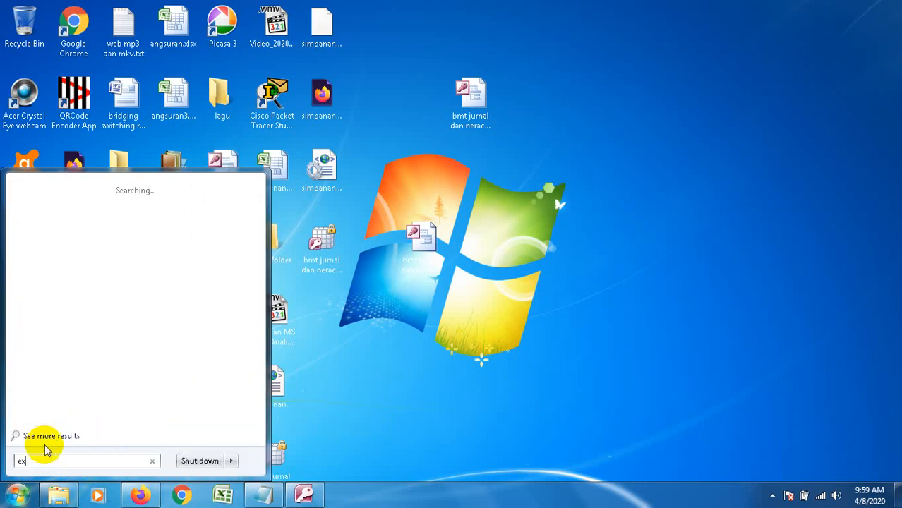
type("cel")
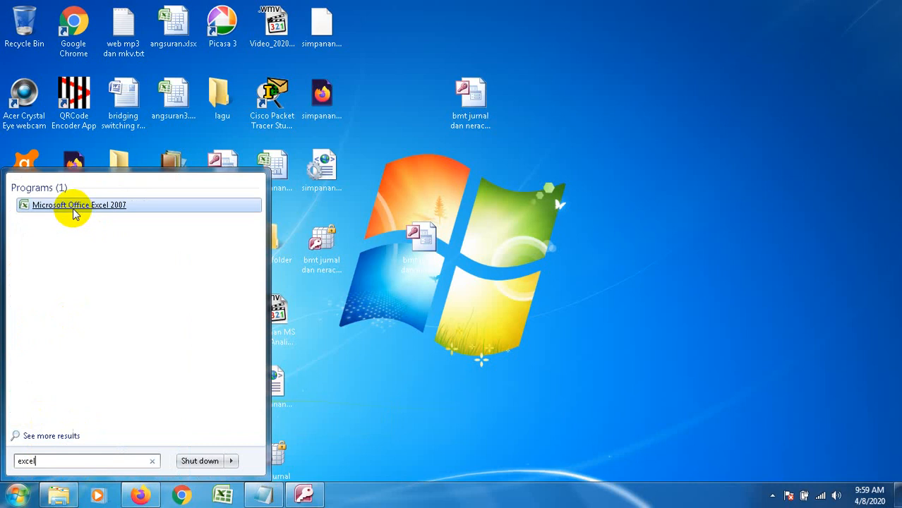
left_click(75, 208)
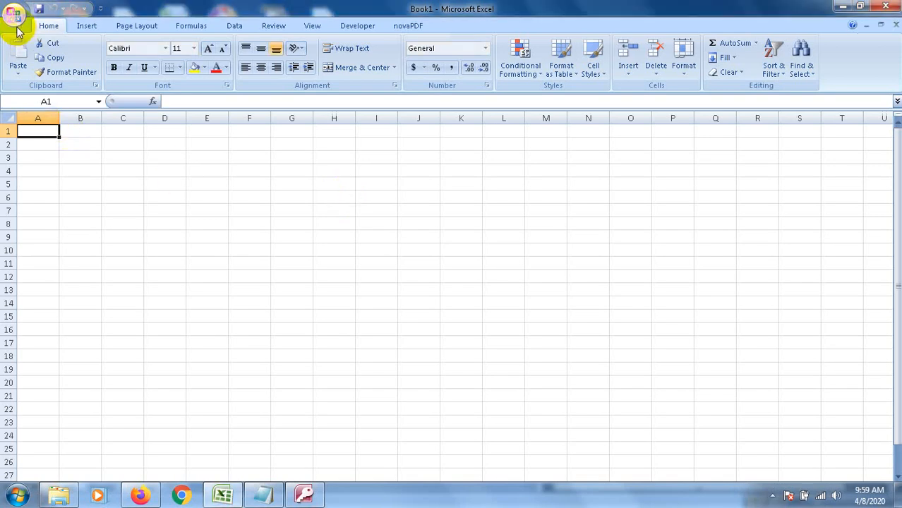
left_click(18, 29)
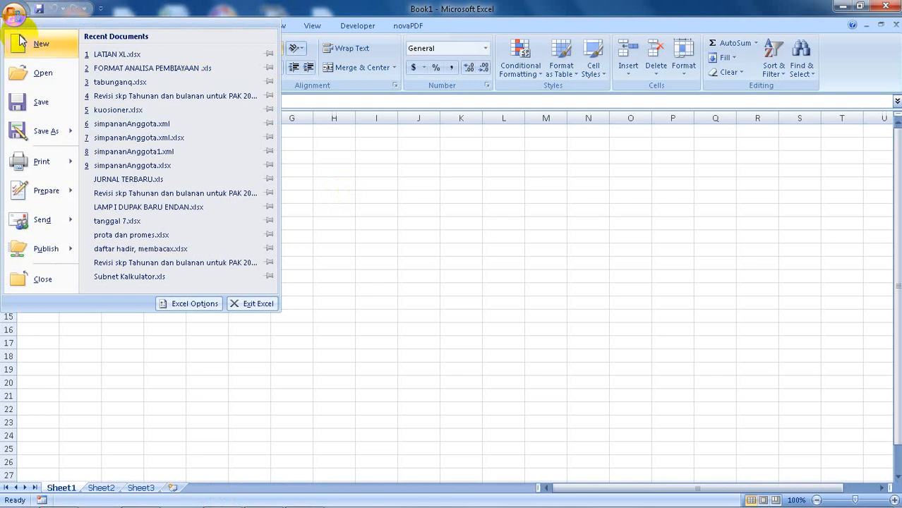
left_click(172, 127)
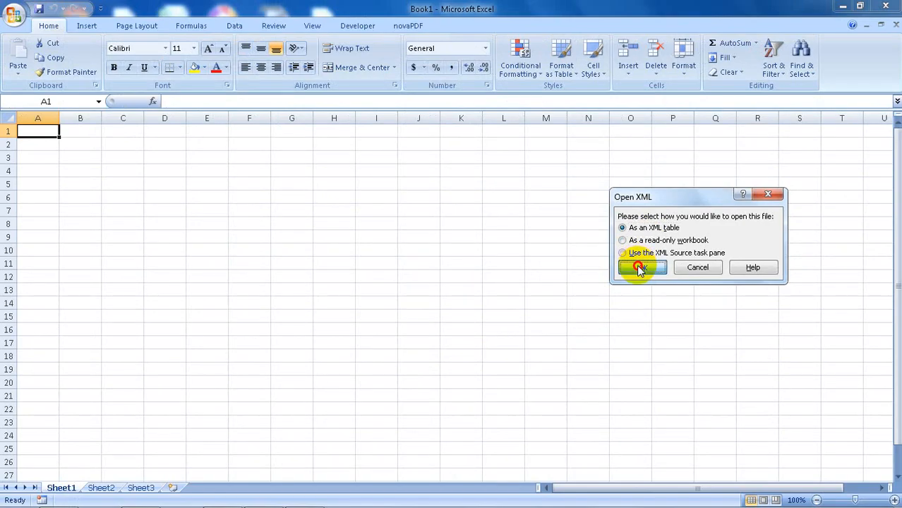
left_click(443, 313)
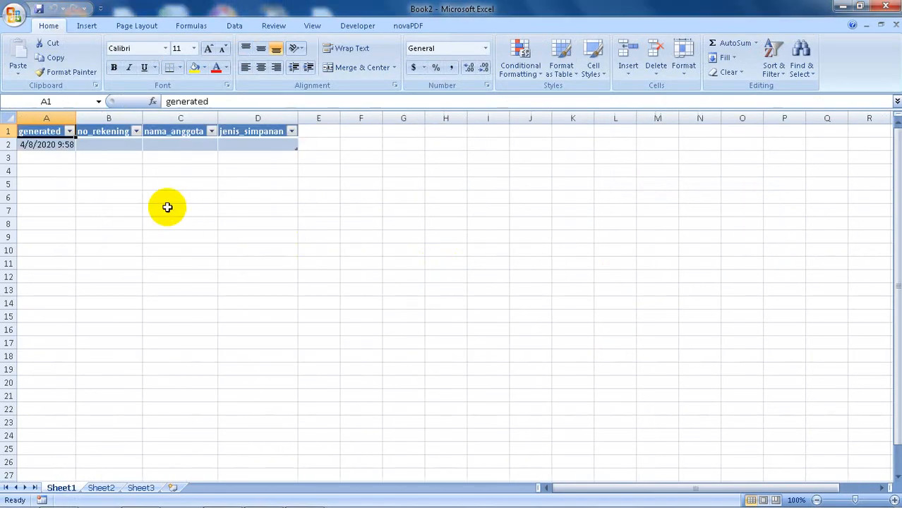
Step: Delete the generated column from the imported XML table
left_click(58, 117)
right_click(59, 117)
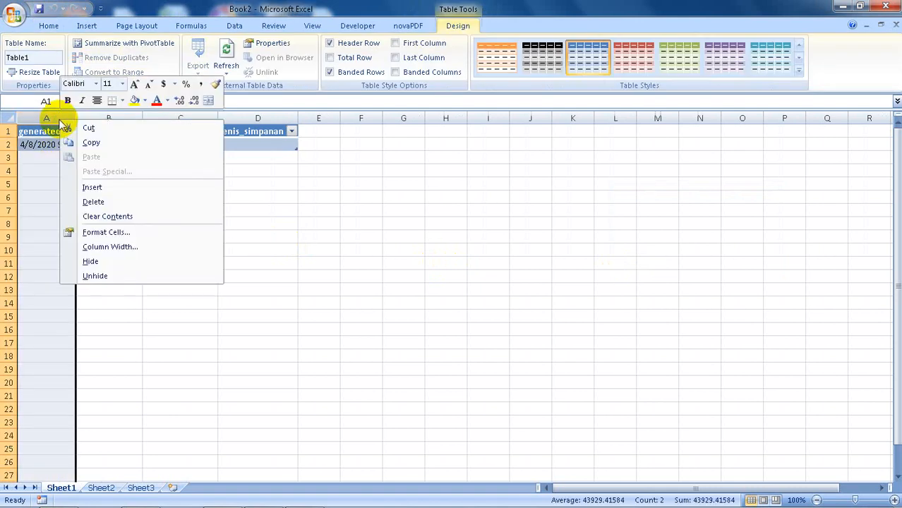
left_click(94, 203)
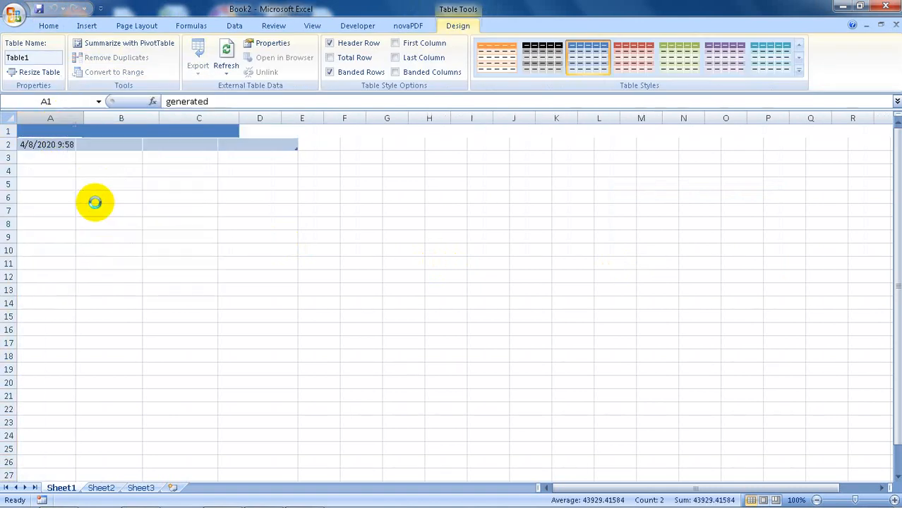
Step: Compare the remaining worksheet columns with the savings table in Access, check its Jenis Simpanan choices, and return to the Excel workbook
left_click(53, 144)
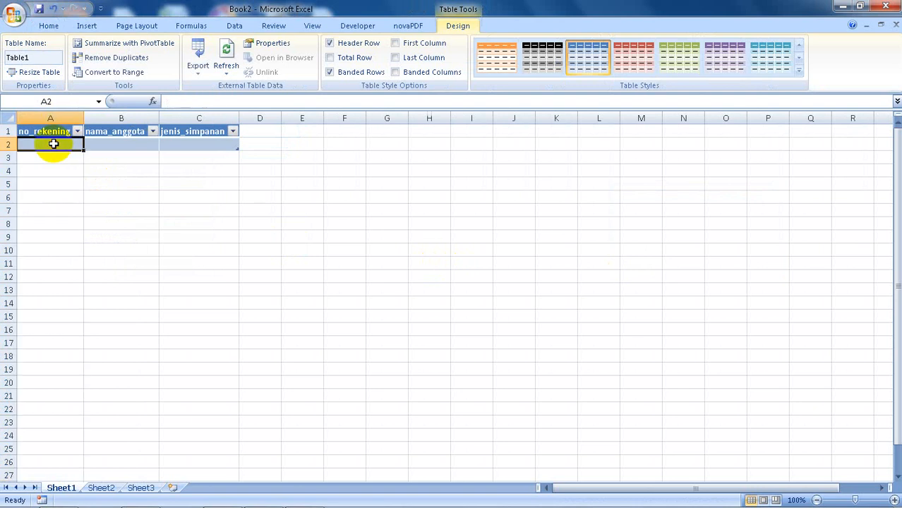
left_click(124, 150)
left_click(128, 141)
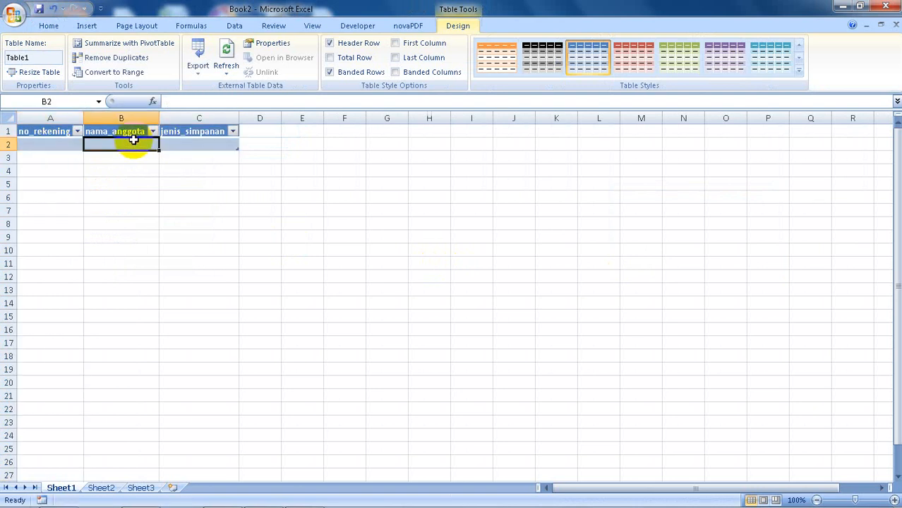
left_click(183, 141)
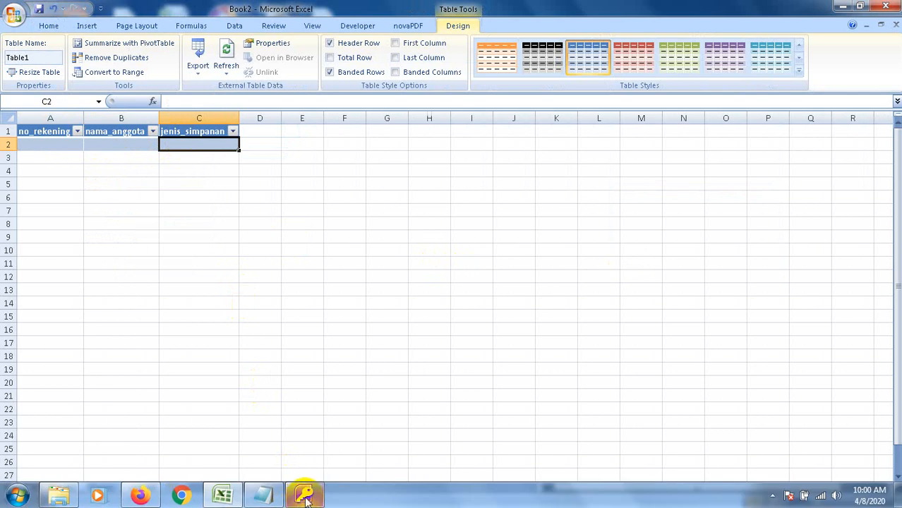
left_click(304, 496)
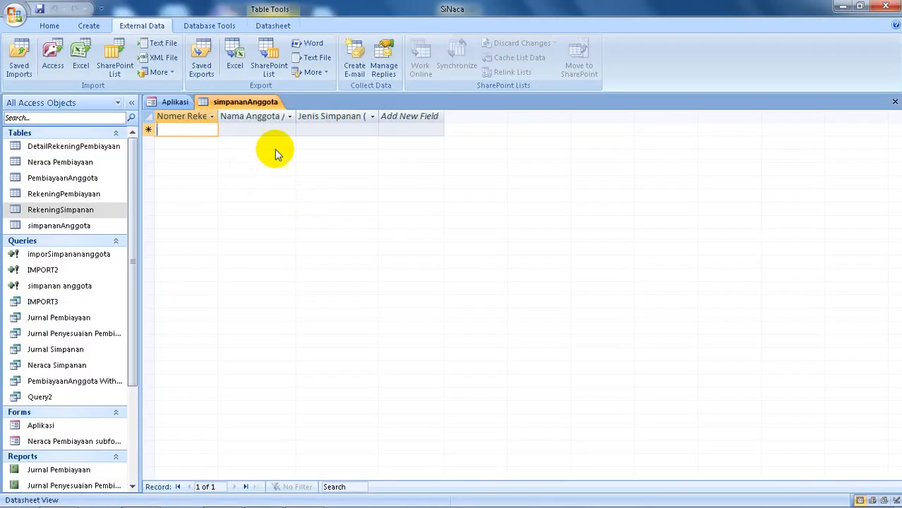
left_click(335, 129)
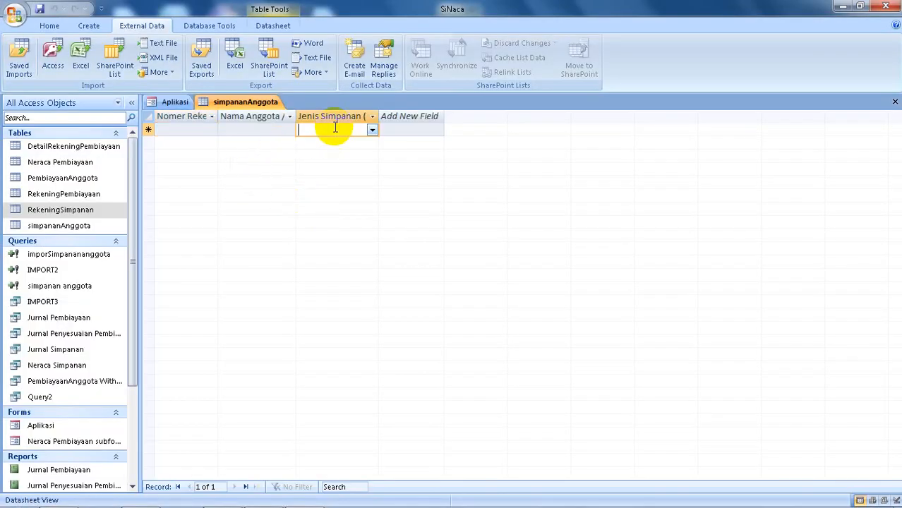
left_click(371, 129)
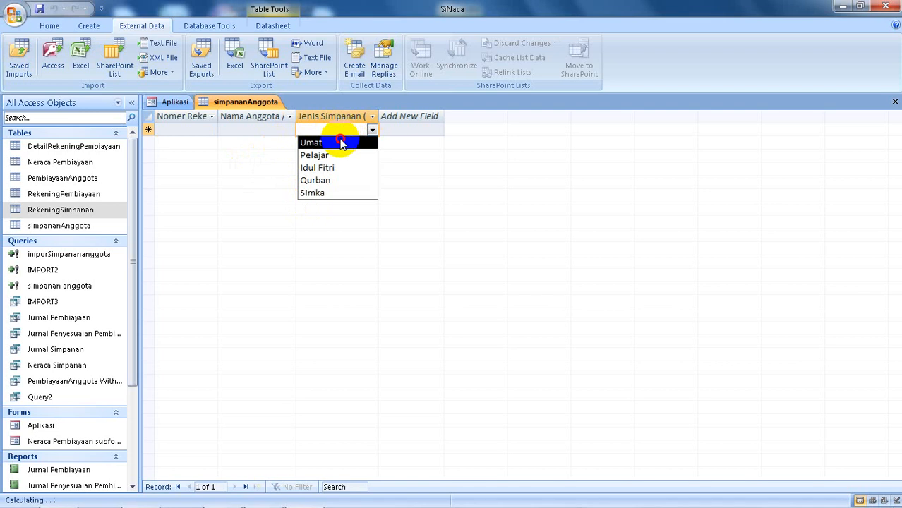
left_click(341, 143)
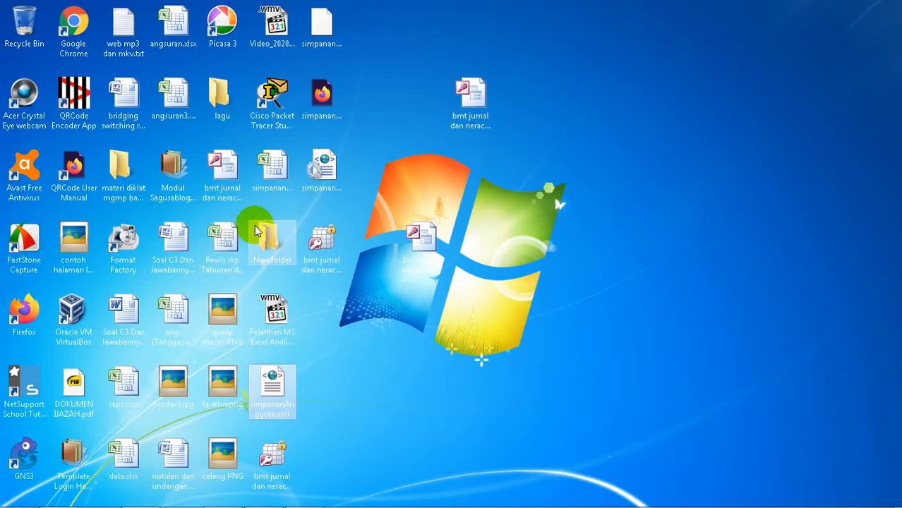
mouse_move(268, 504)
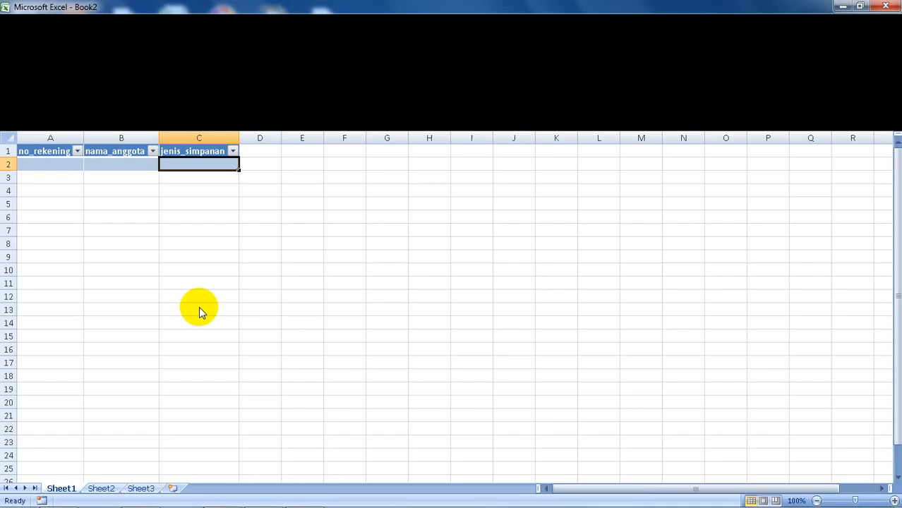
Step: Enter Umat as the jenis_simpanan value in the first data row, cell C2
double_click(192, 145)
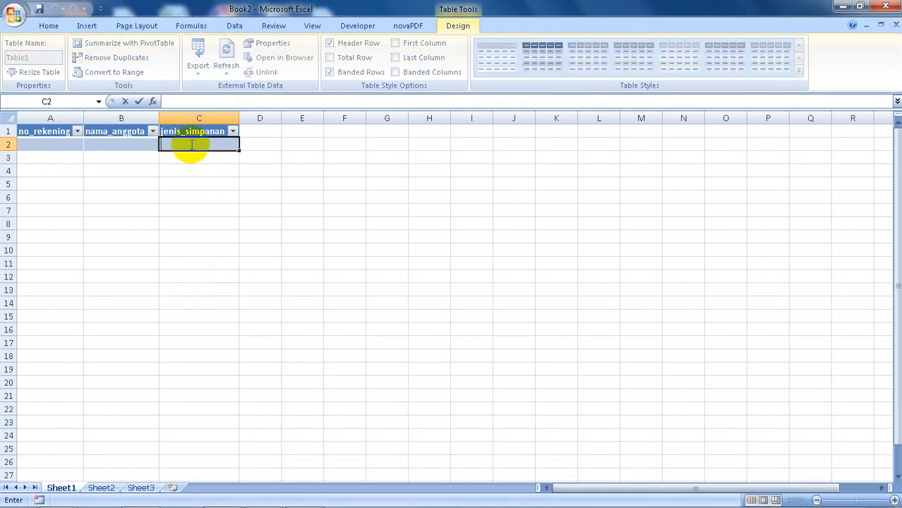
key("Return")
key("Up")
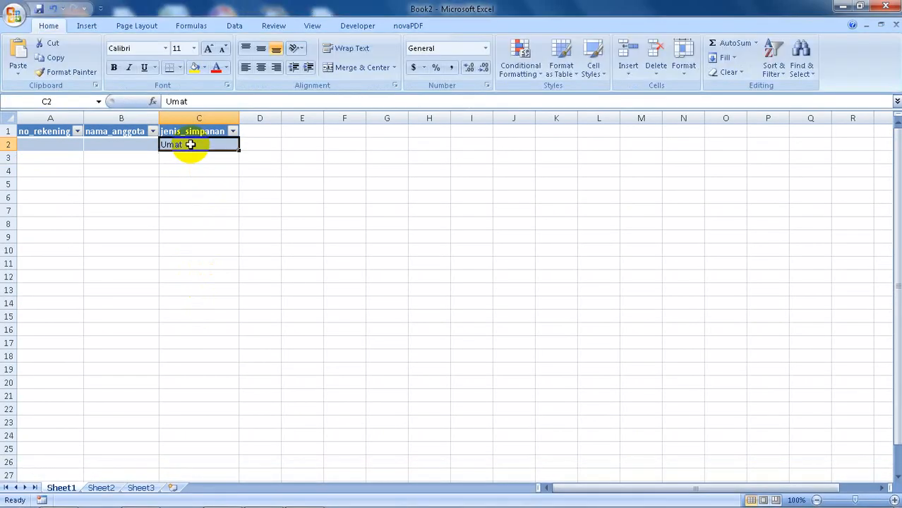
Step: Enter the names of four members in the nama_anggota column, cells B2 to B5
key("Left")
type("faj")
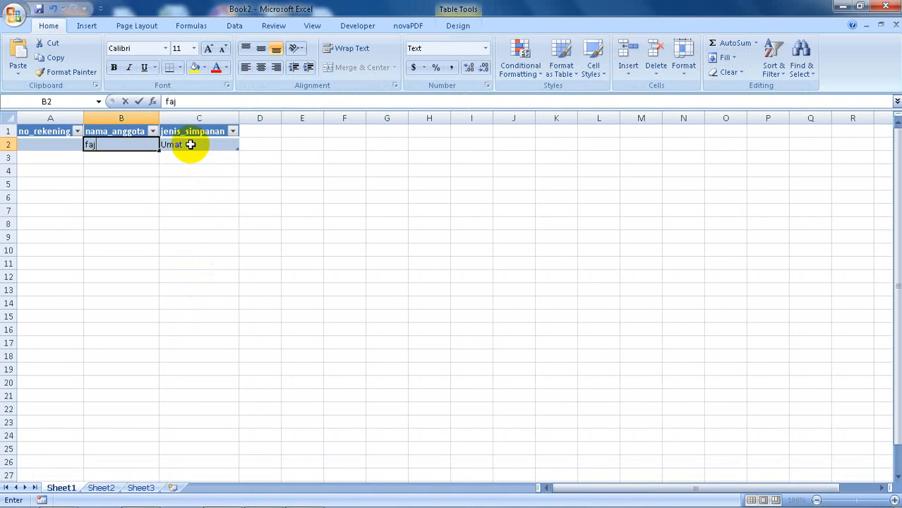
type("ar")
key("Return")
type("andi")
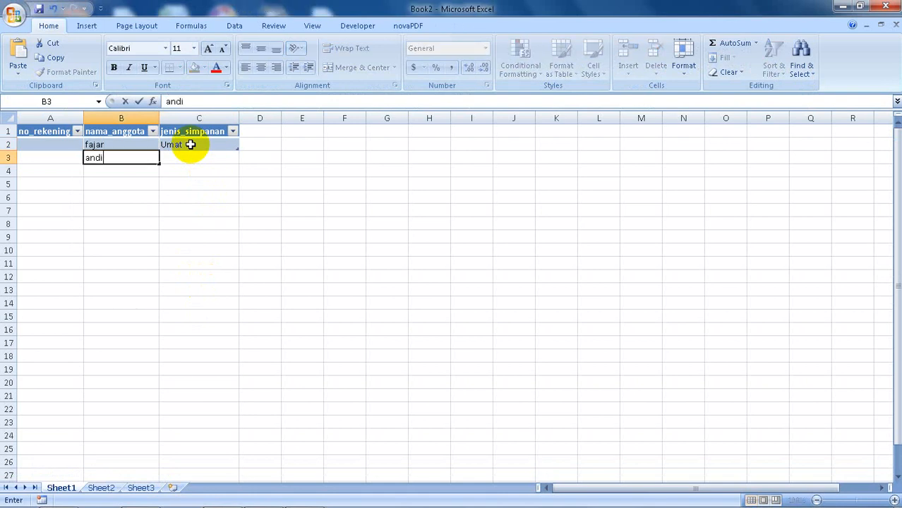
key("Return")
type("sinta")
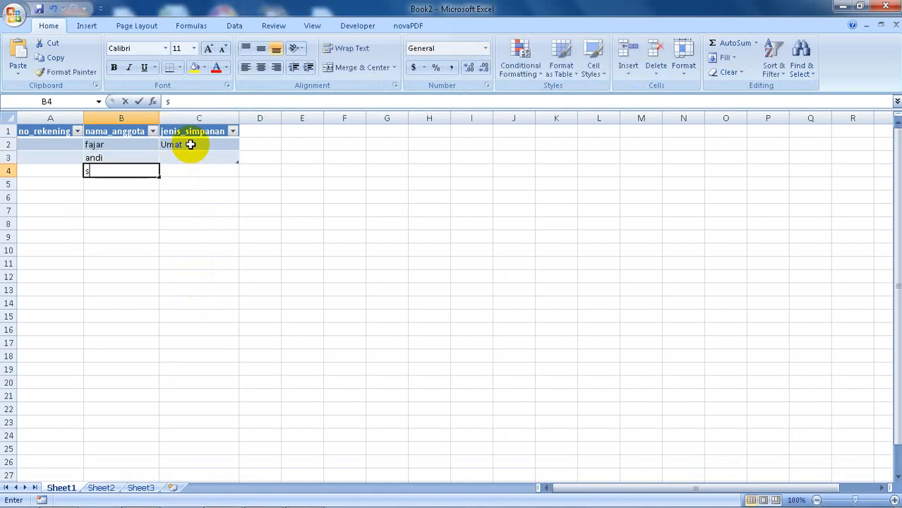
key("Return")
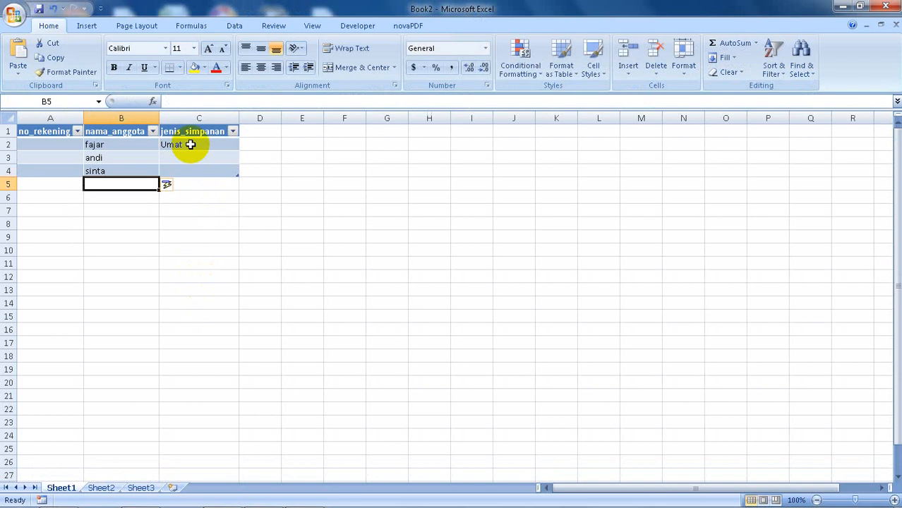
type("feb")
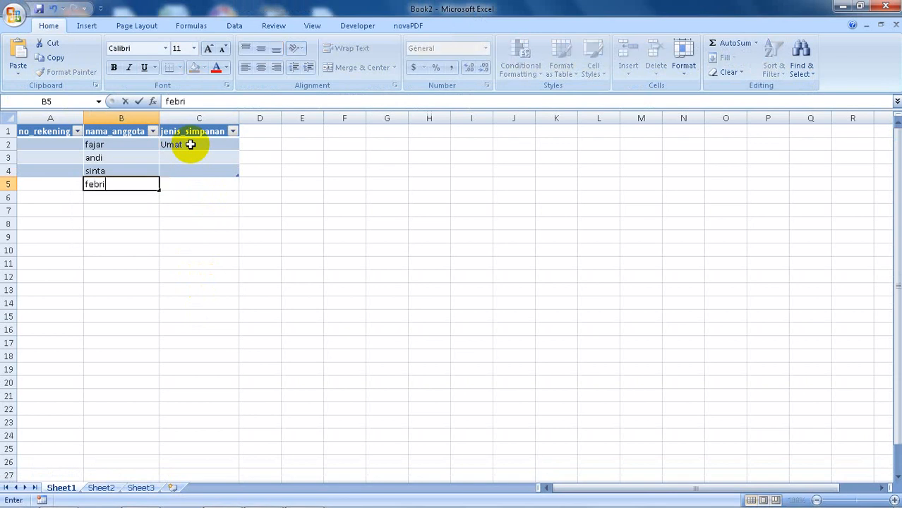
type("ri")
key("Return")
Step: Copy the Umat savings type from C2 into cells C3 to C5
key("Up")
key("Up")
key("Up")
key("Up")
key("Right")
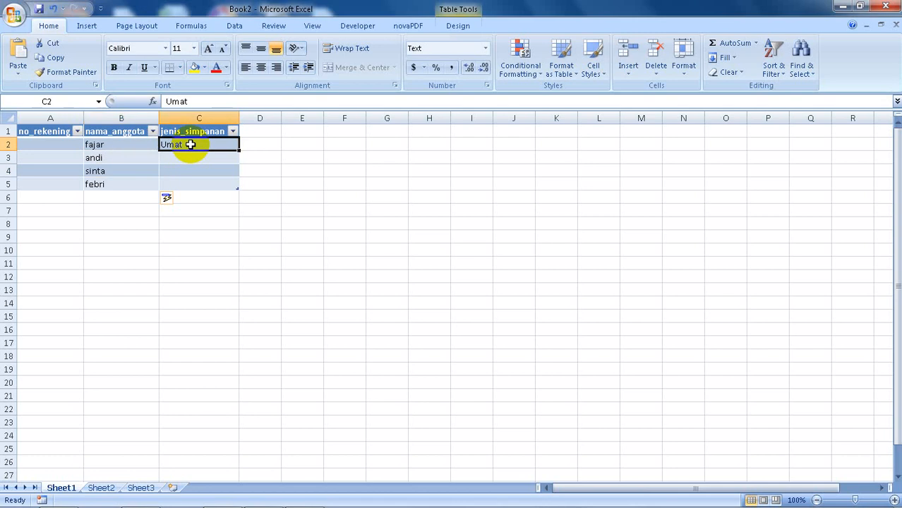
key("ctrl+c")
key("Down")
key("shift+Down")
key("shift+Down")
key("ctrl+v")
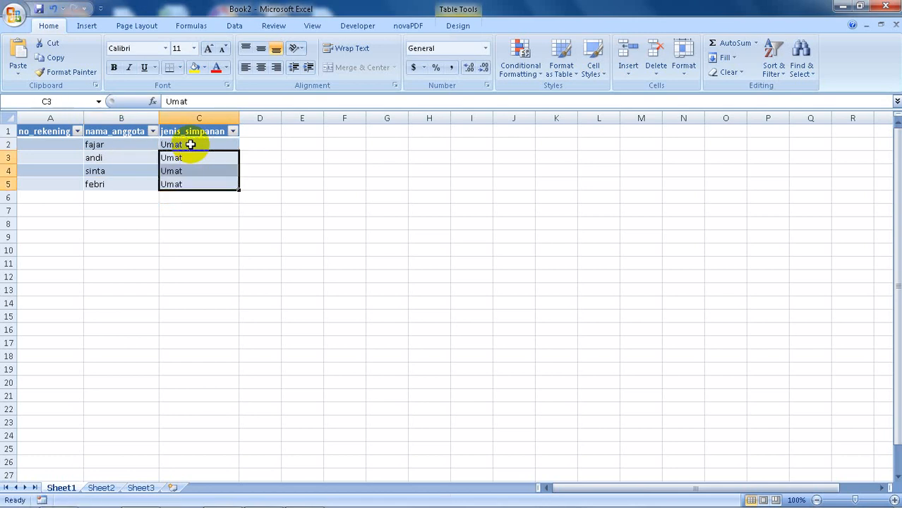
Step: Enter the first member's account number in no_rekening cell A2 and copy it into A3 to A5
key("Left")
key("Left")
key("Up")
type("20")
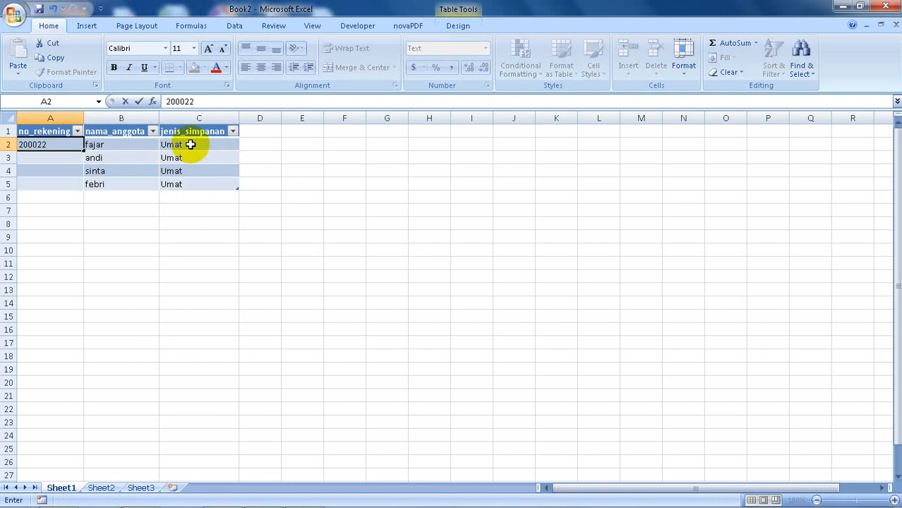
key("Return")
key("Up")
key("ctrl+c")
key("Down")
key("shift+Down")
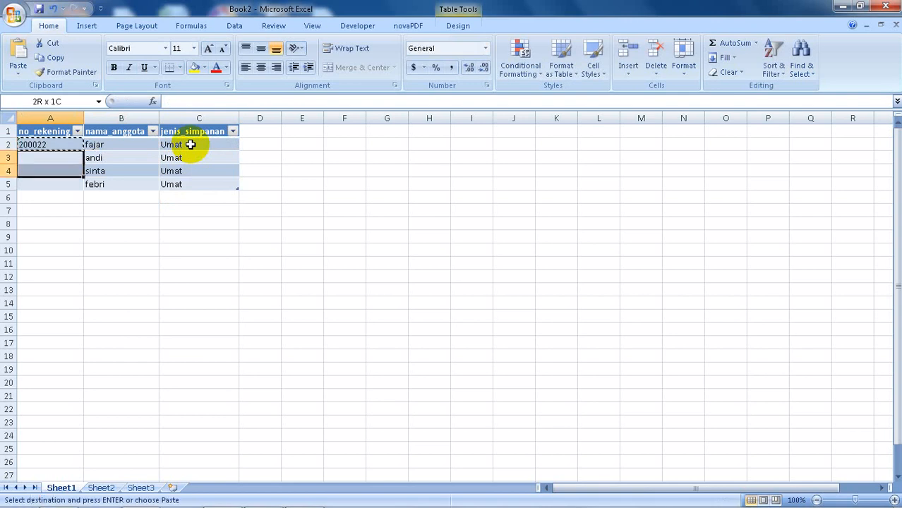
key("shift+Down")
key("Return")
Step: Change the last digit of the account numbers in A3, A4 and A5 to 3, 4 and 5
key("Up")
key("Down")
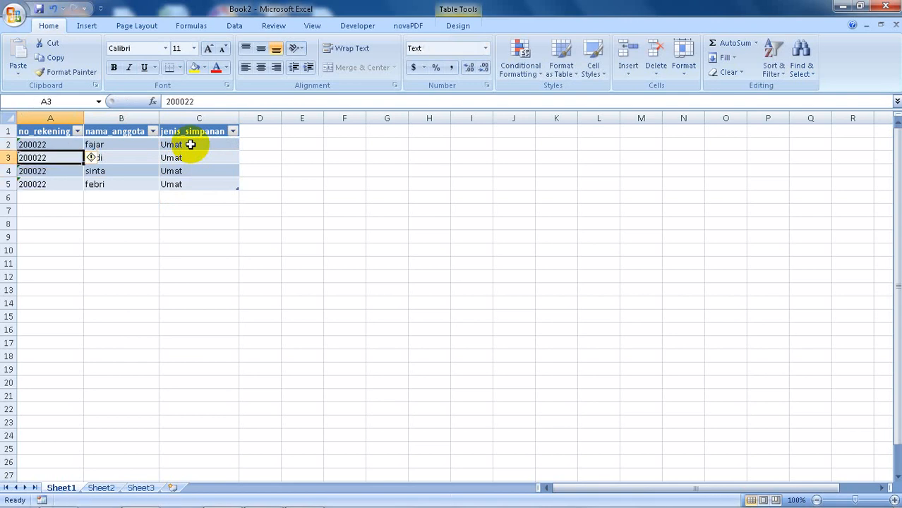
key("F2")
type("3")
key("Return")
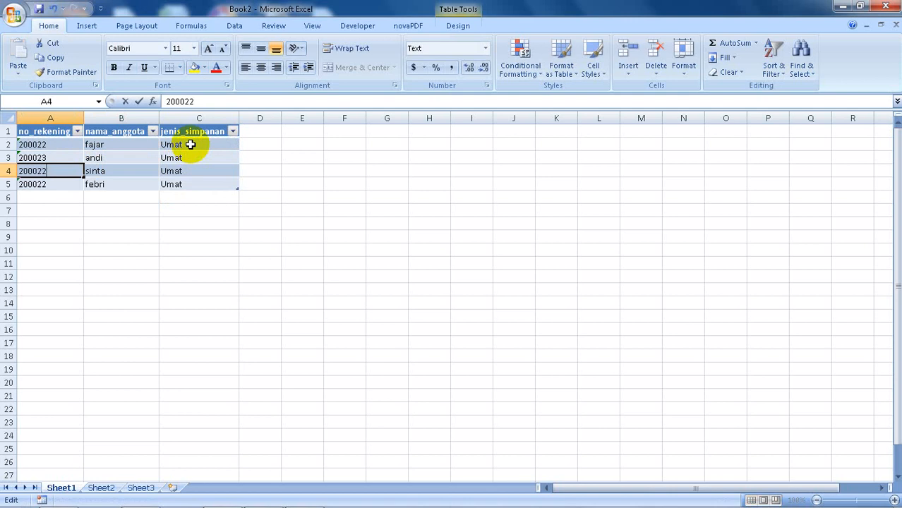
key("BackSpace")
type("4")
key("Return")
key("F2")
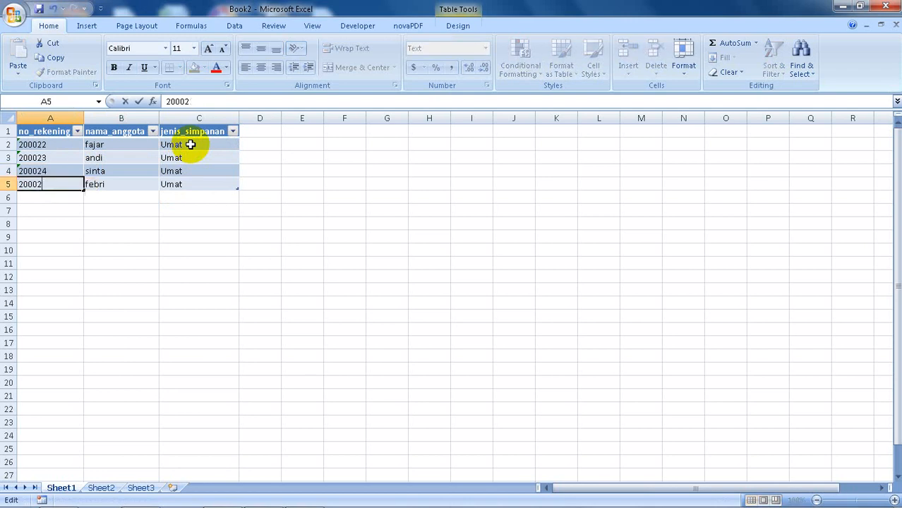
type("5")
key("Return")
left_click(247, 205)
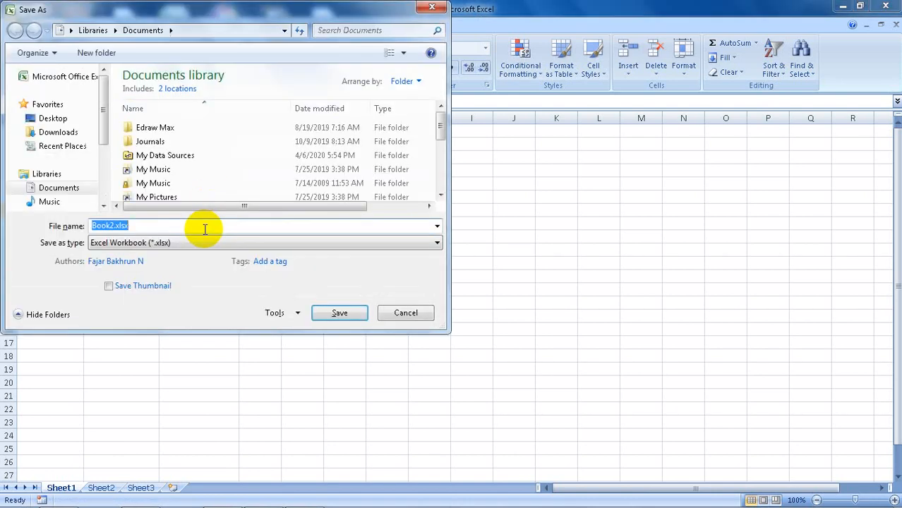
Step: Save the workbook as XML Data to the Desktop, replacing the existing simpananAnggota.xml file
left_click(161, 243)
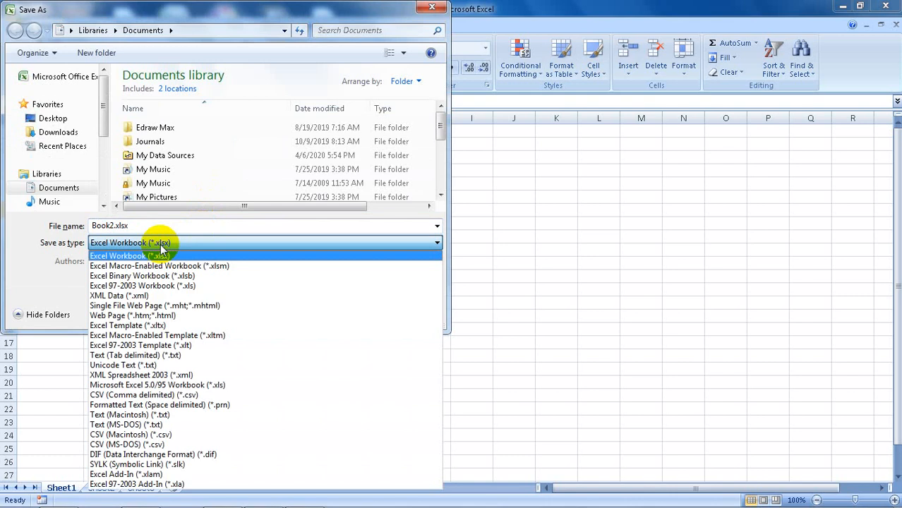
left_click(144, 297)
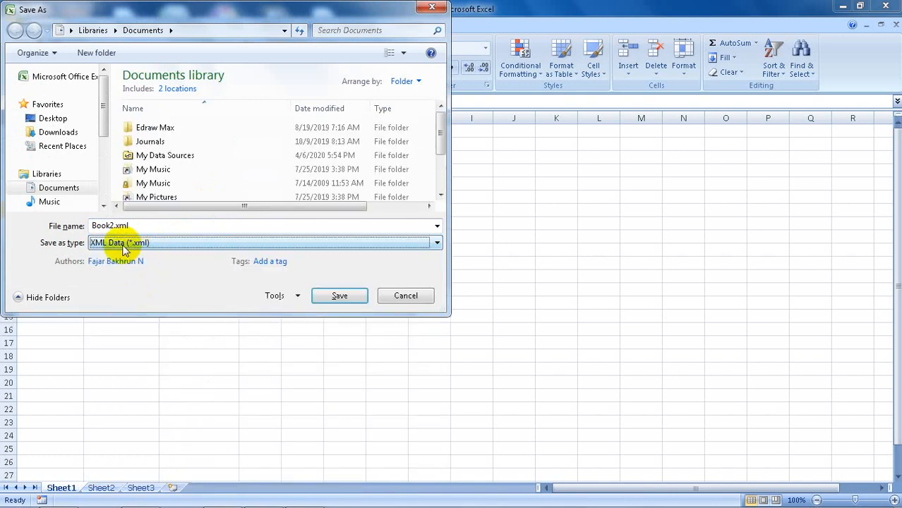
left_click(152, 154)
scroll(154, 157, "down", 2)
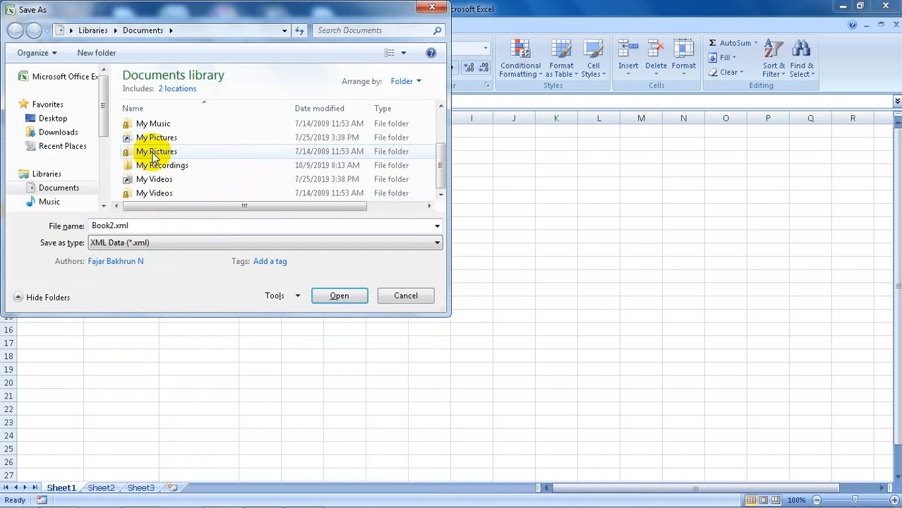
left_click(53, 118)
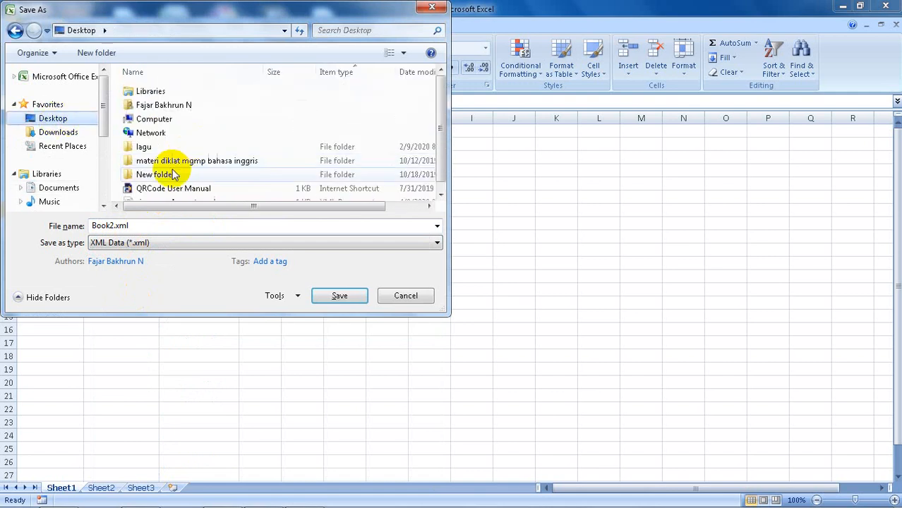
left_click(173, 200)
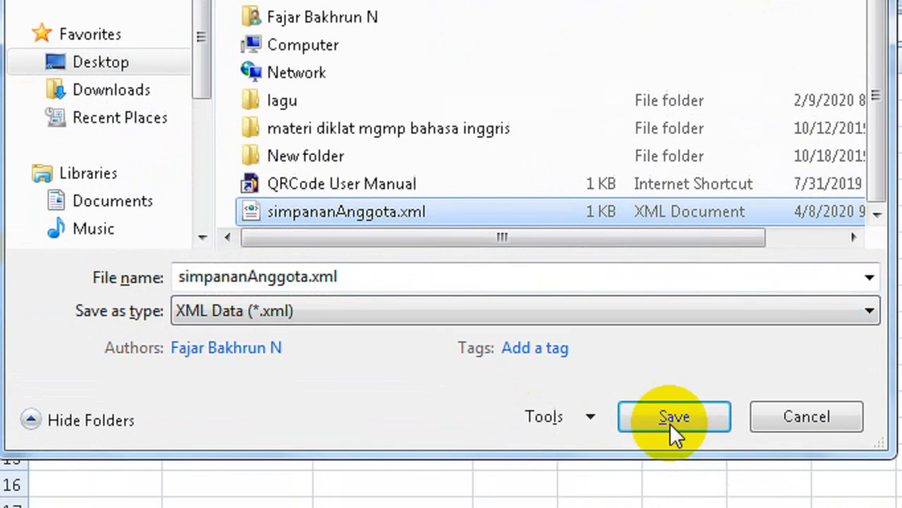
left_click(670, 423)
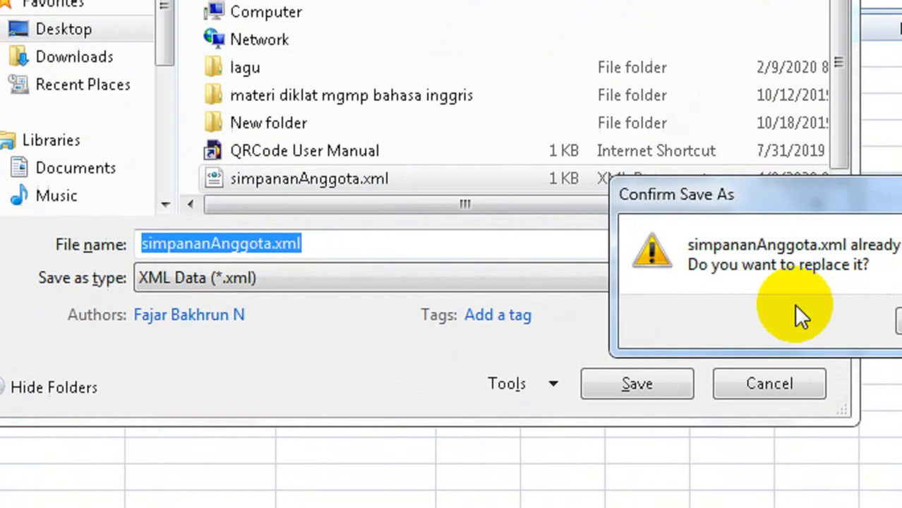
left_click(854, 321)
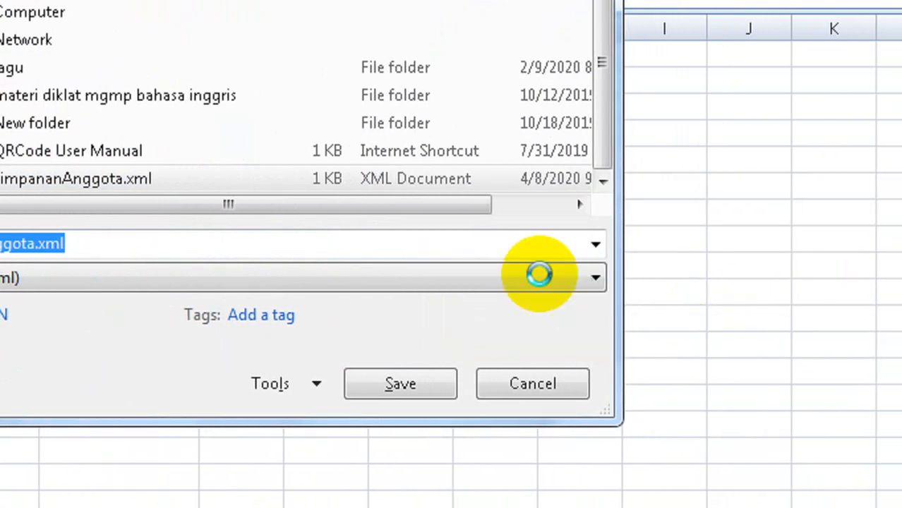
left_click(562, 377)
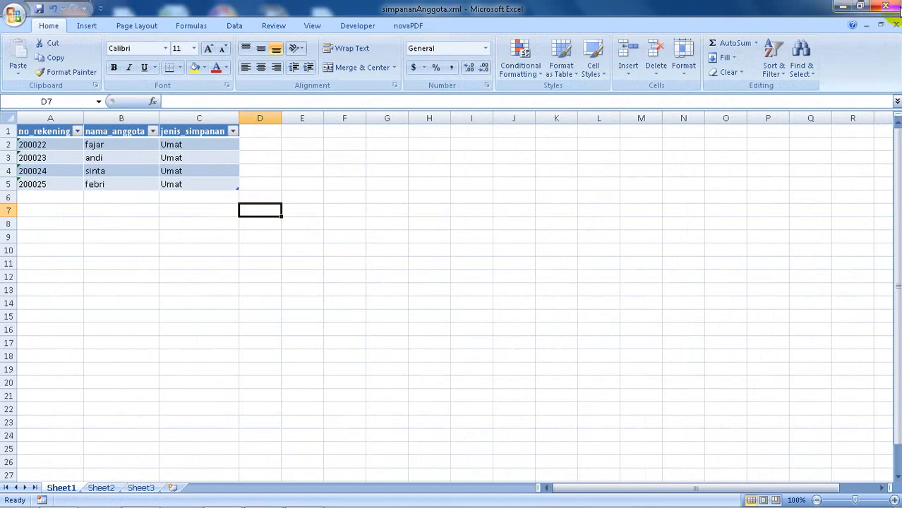
left_click(894, 10)
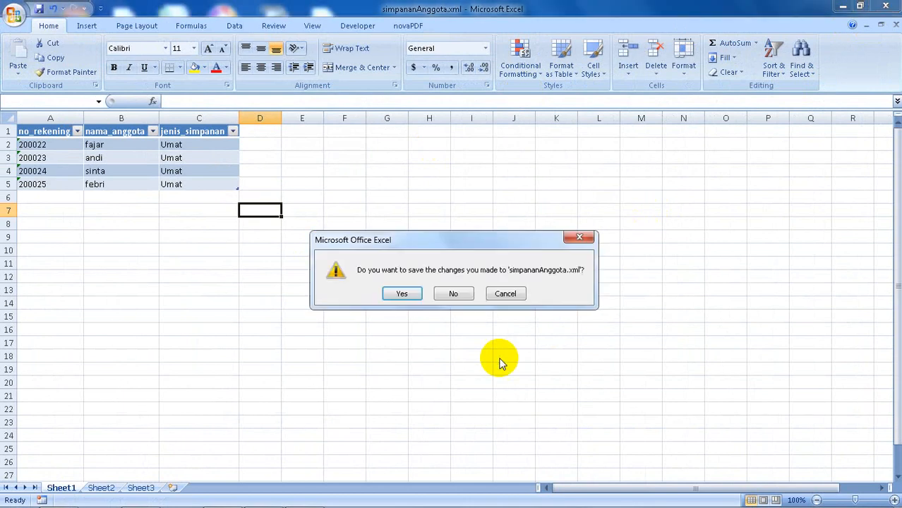
left_click(402, 295)
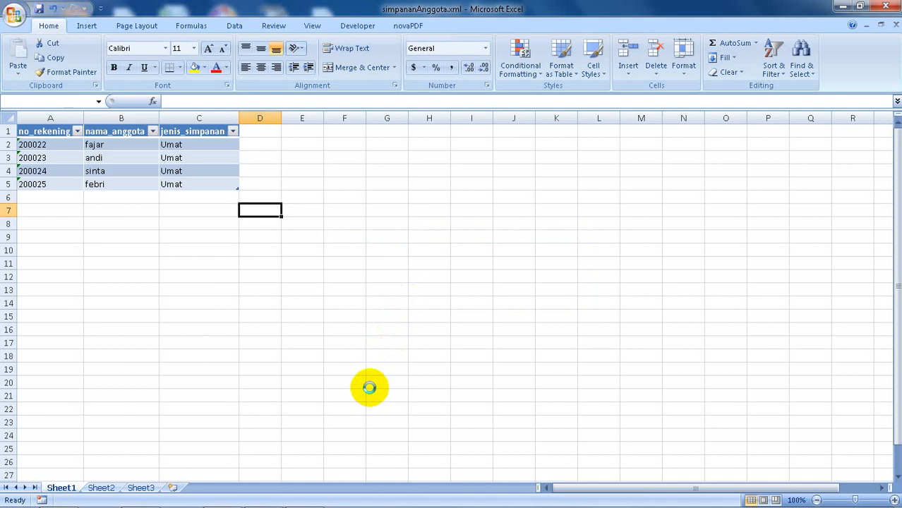
key("F12")
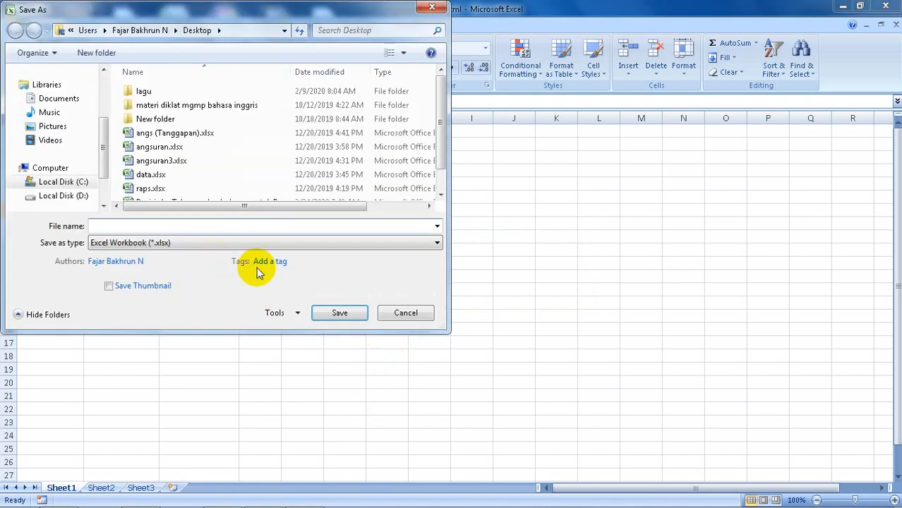
left_click(404, 313)
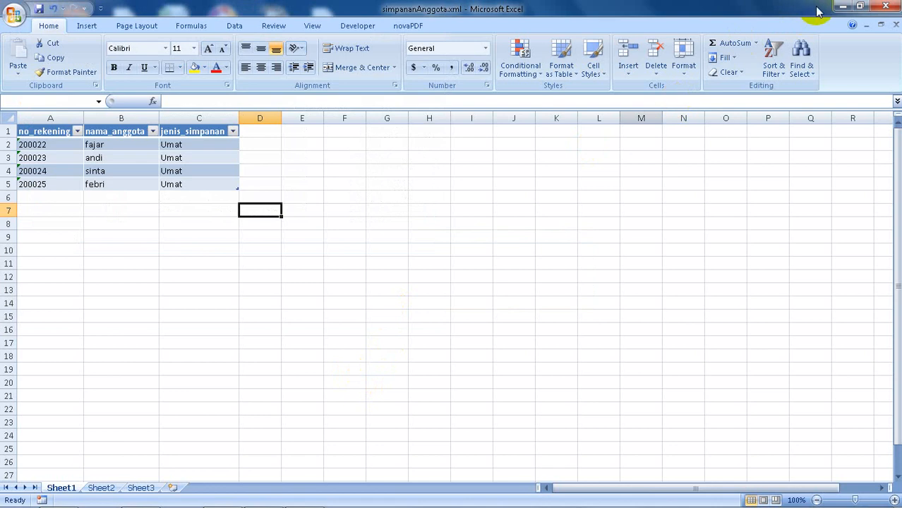
Step: Close the Excel workbook without saving changes again and switch to the SiNaca database in Access
left_click(886, 6)
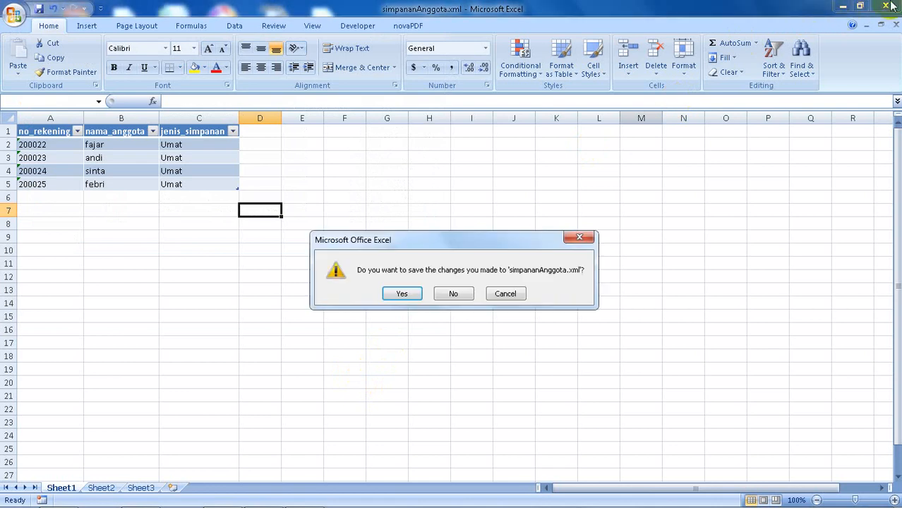
left_click(453, 294)
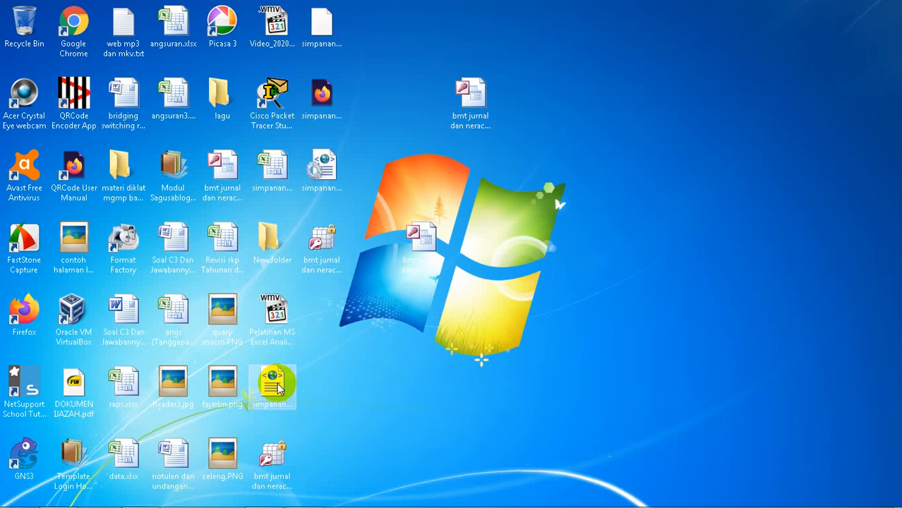
left_click(302, 492)
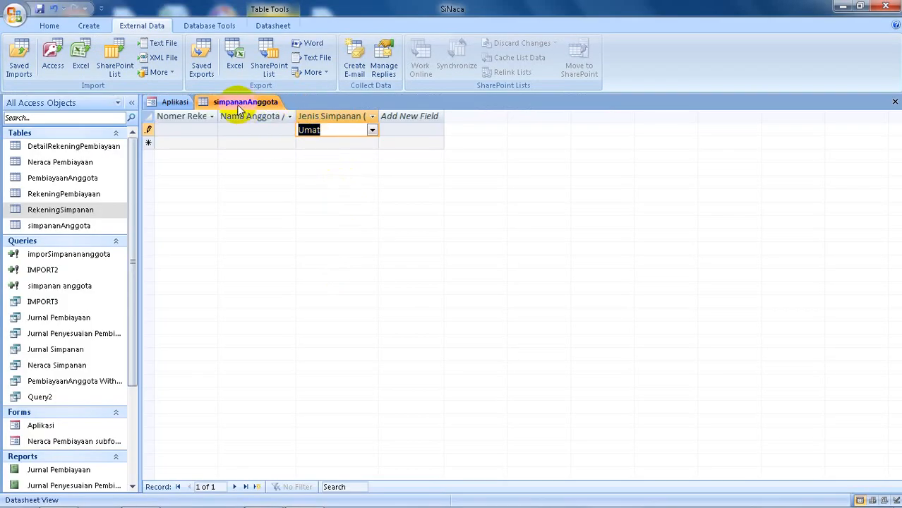
Step: Close the simpananAnggota table and discard its incomplete record
right_click(219, 103)
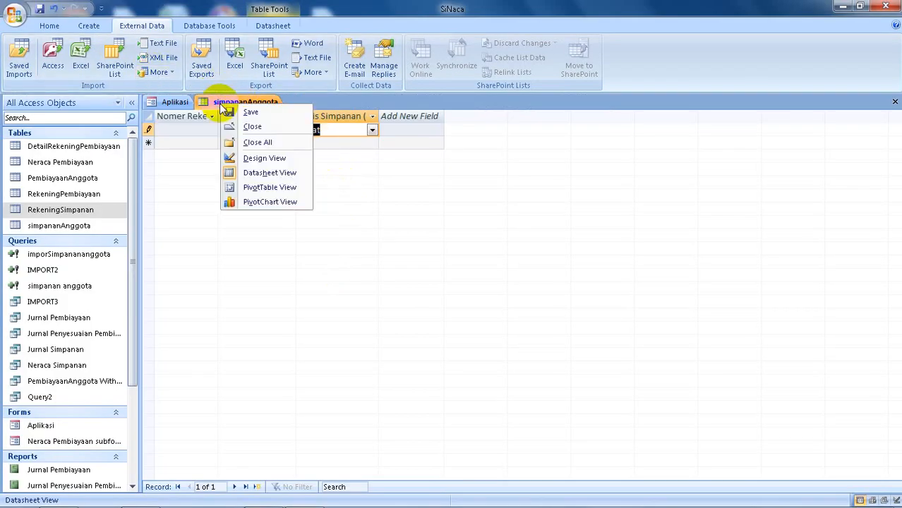
left_click(252, 127)
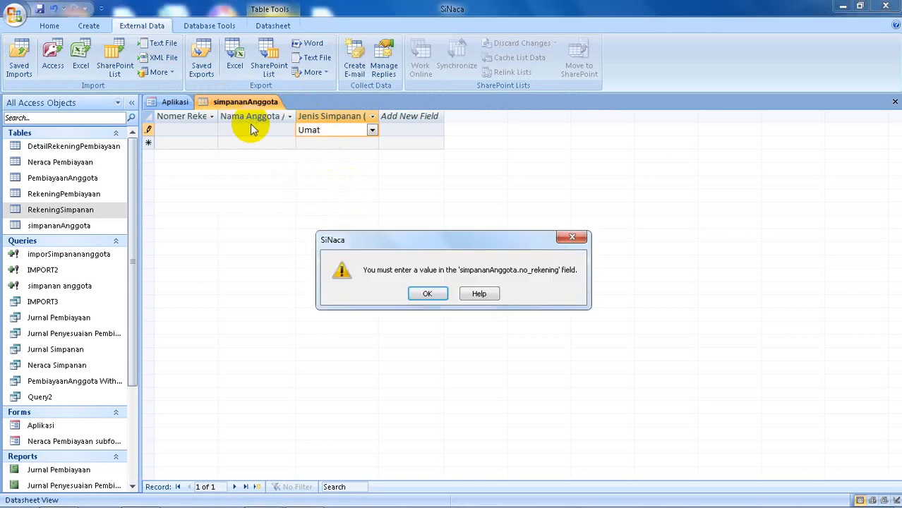
left_click(421, 300)
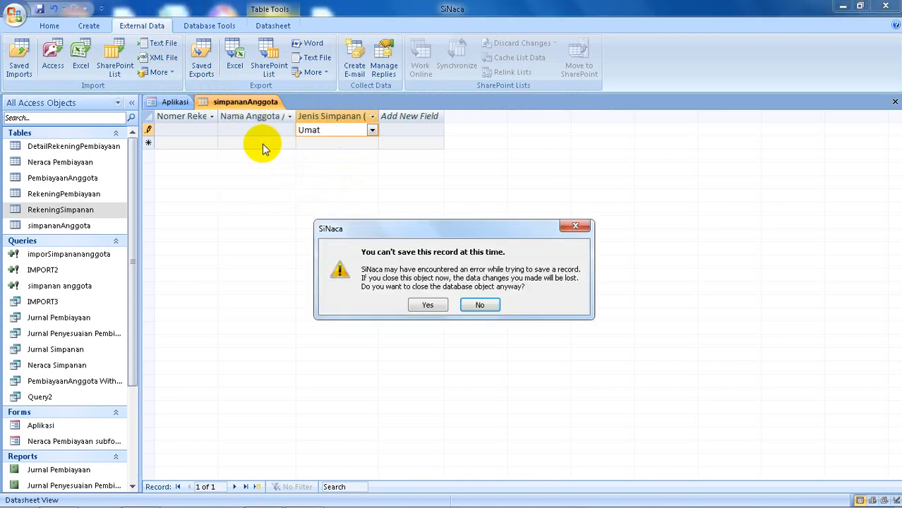
left_click(423, 305)
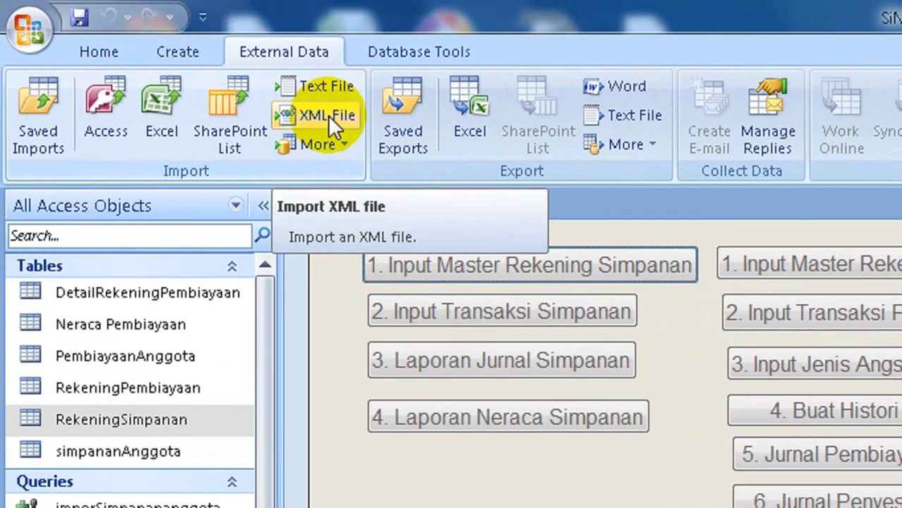
Step: Start an XML import into the database using simpananAnggota.xml from the Desktop as the source file
left_click(327, 115)
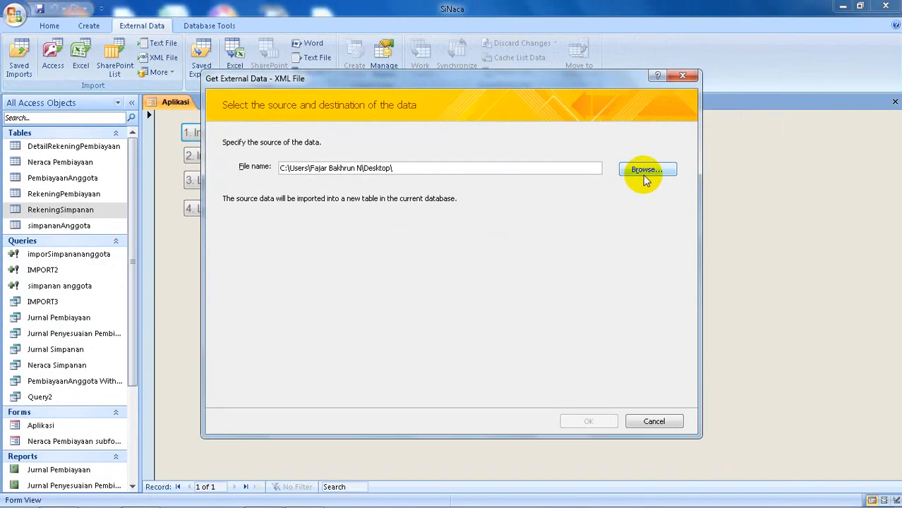
left_click(647, 171)
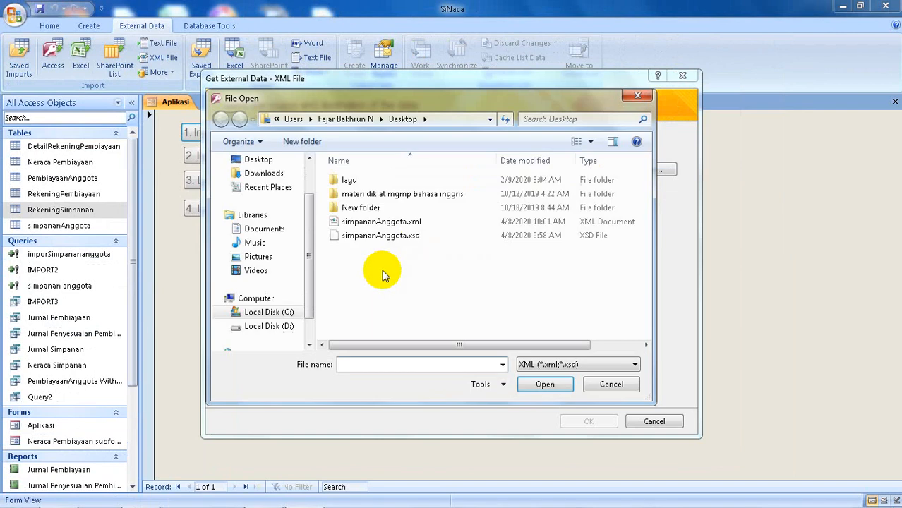
left_click(384, 223)
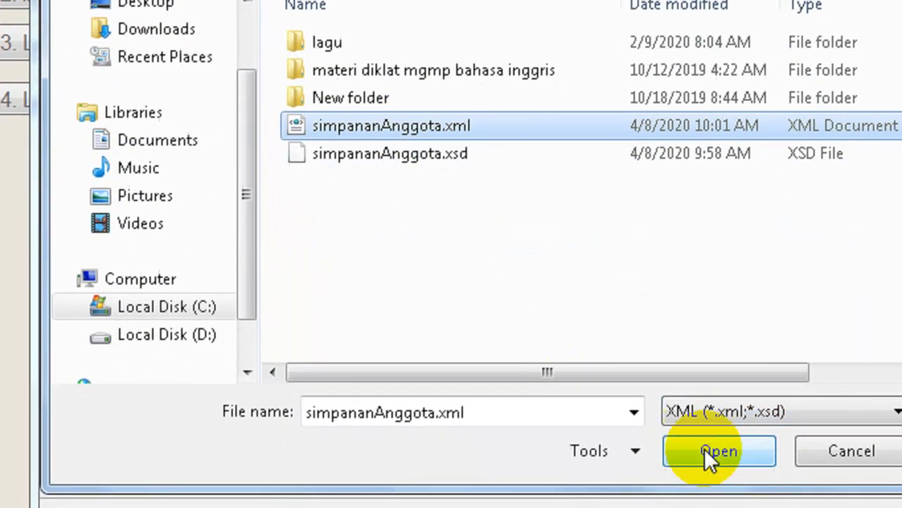
left_click(688, 415)
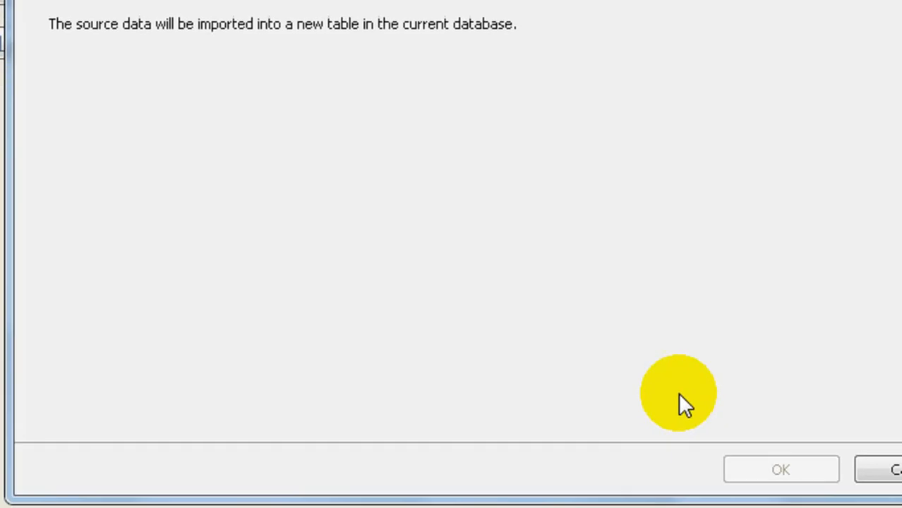
left_click(759, 469)
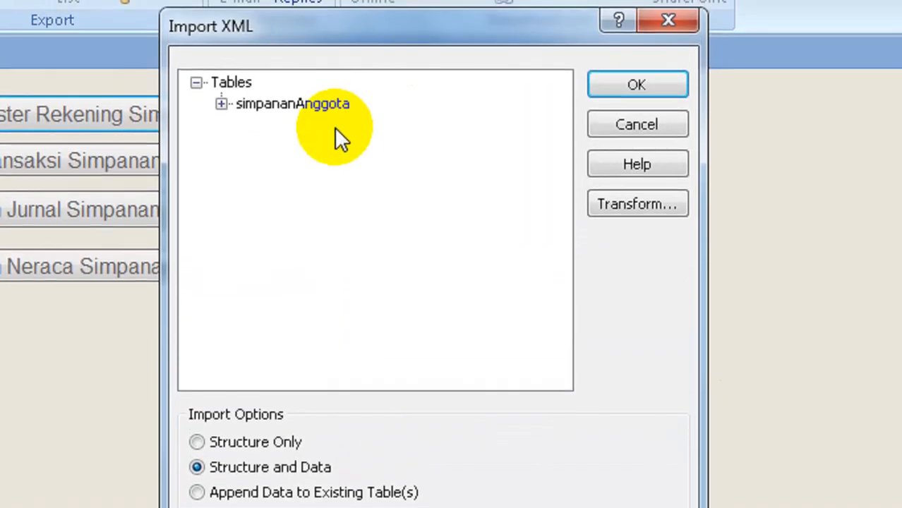
Step: Import the XML records by appending the data to the existing simpananAnggota table, without saving the import steps
left_click(255, 487)
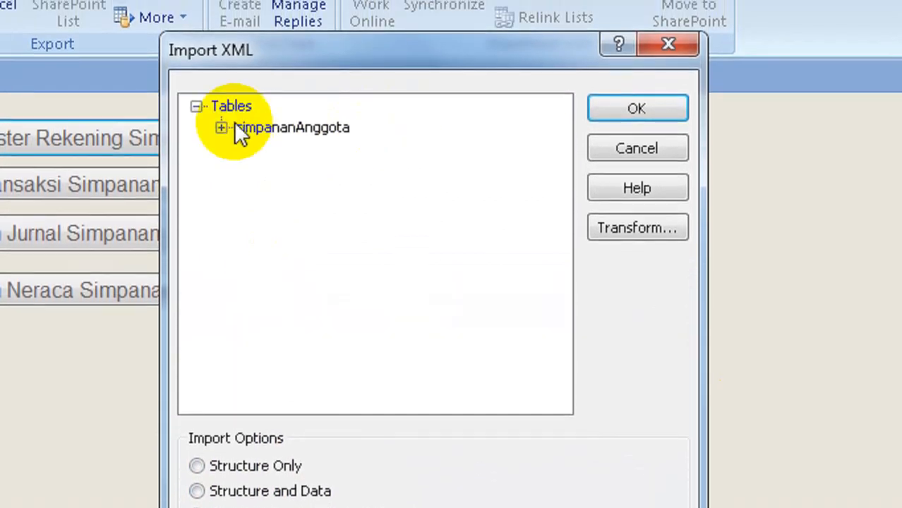
left_click(652, 107)
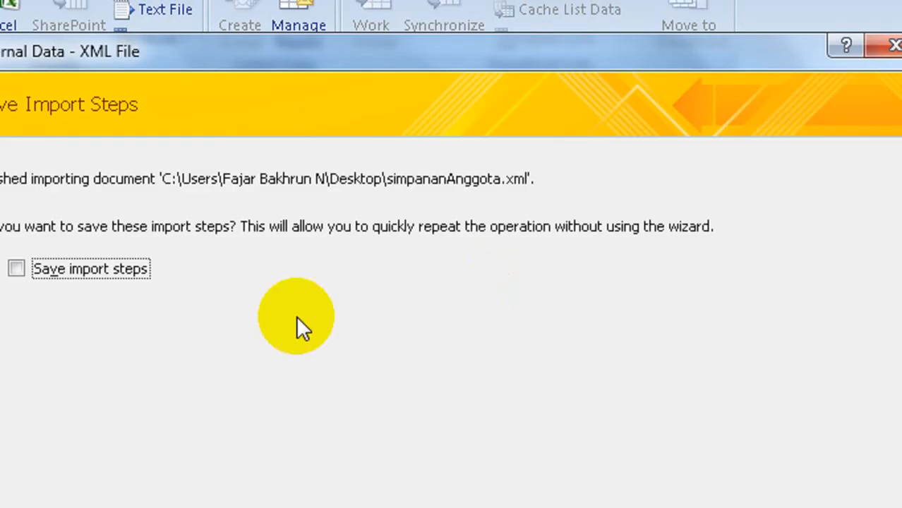
left_click(726, 424)
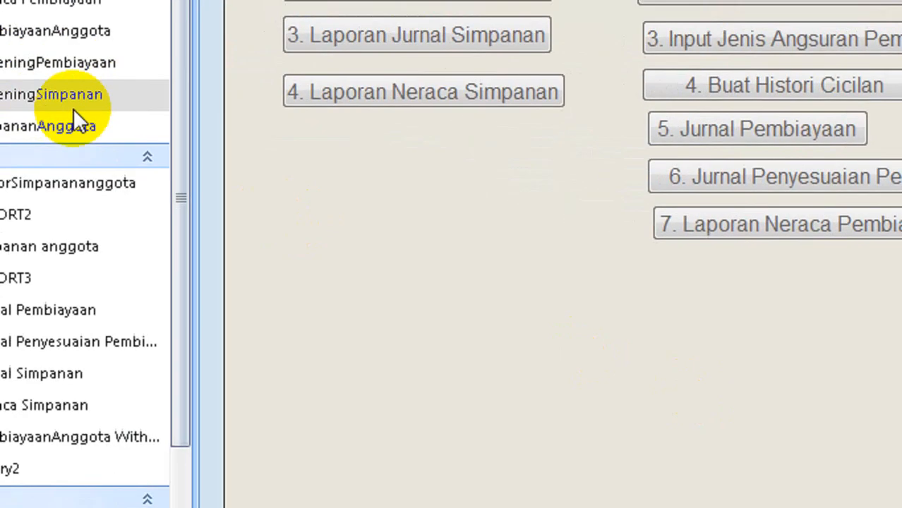
Step: Open the simpananAnggota table to check the imported member records, and close it
left_click(70, 127)
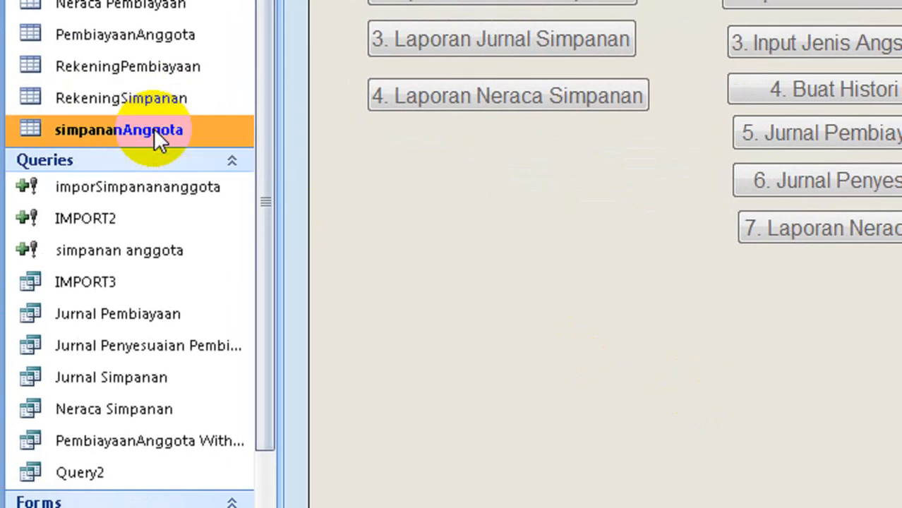
double_click(155, 132)
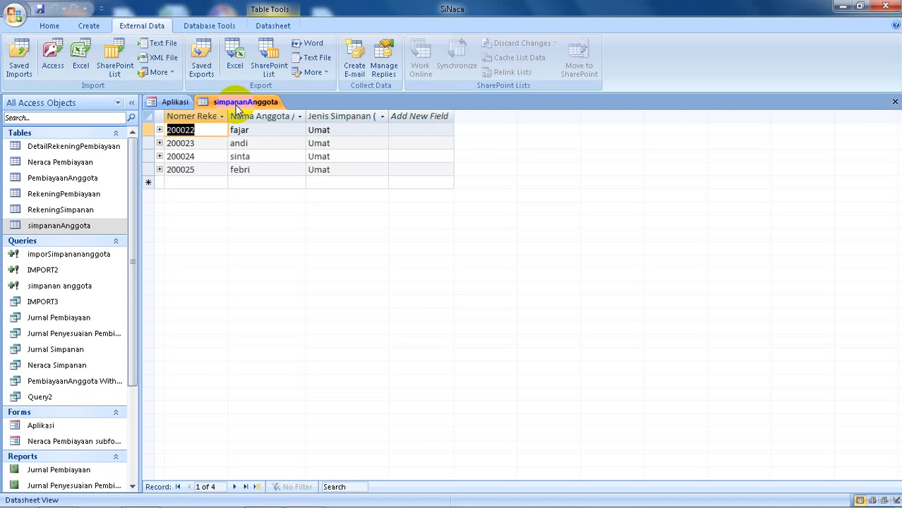
right_click(237, 108)
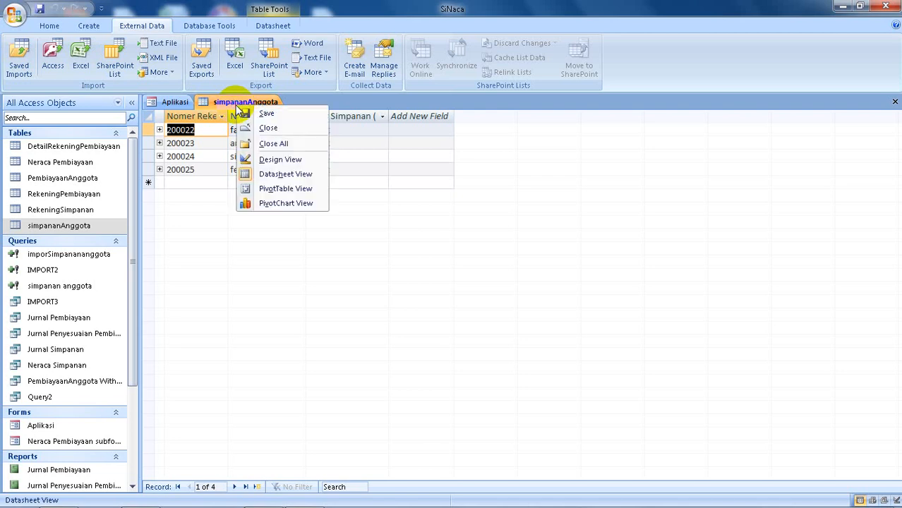
left_click(254, 131)
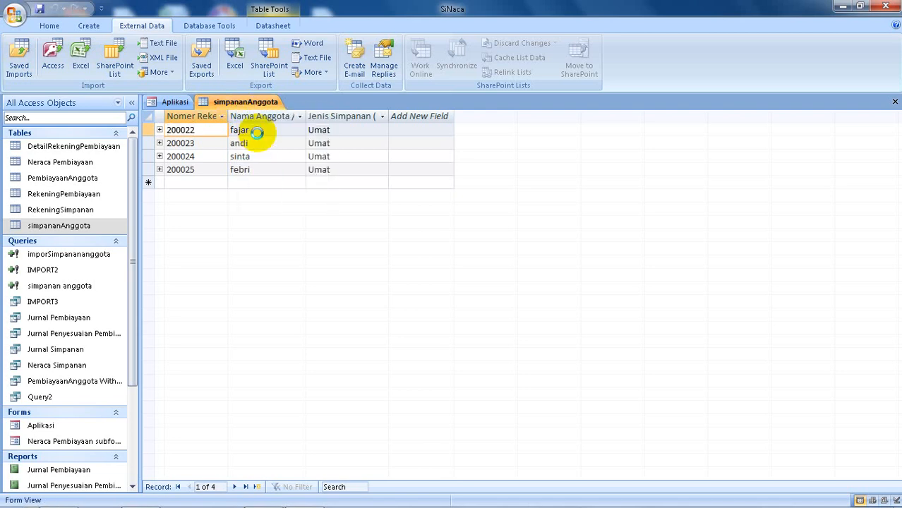
Step: Open the savings transaction input from the Aplikasi form, check the account numbers offered for a new record, and close the table
left_click(223, 157)
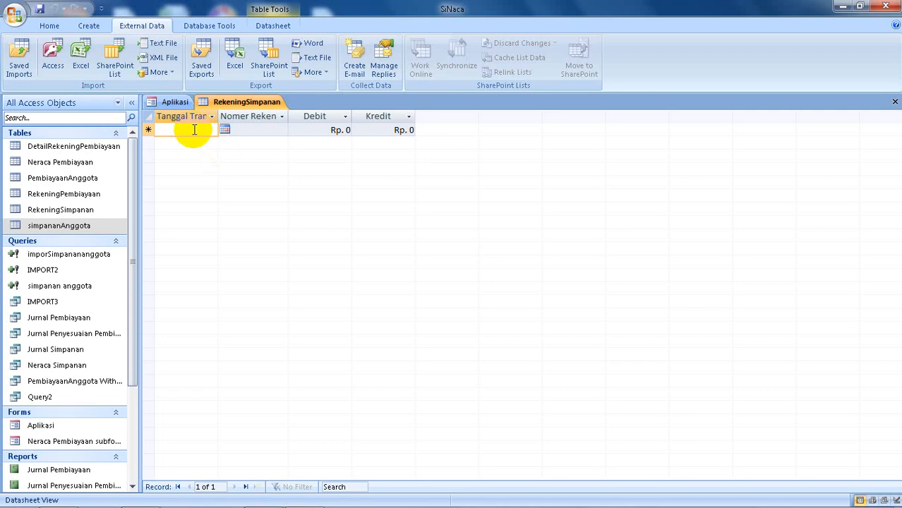
left_click(262, 129)
left_click(281, 132)
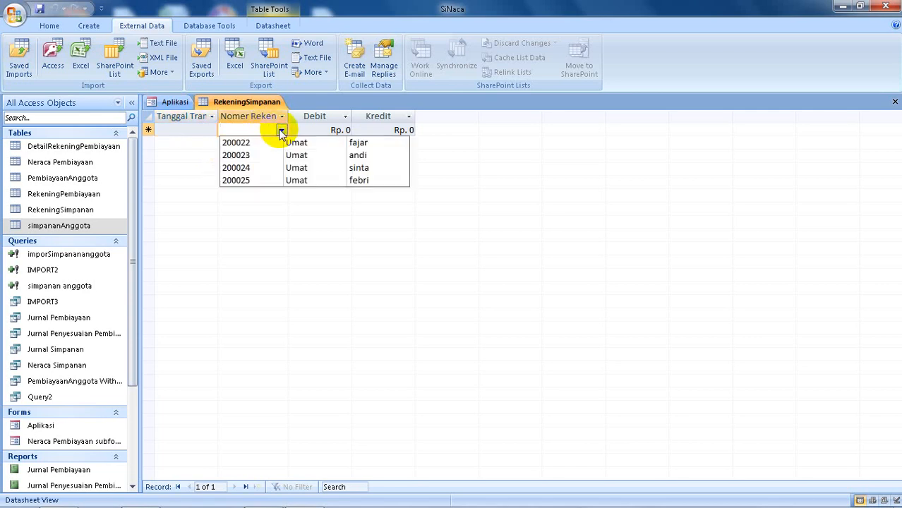
right_click(240, 103)
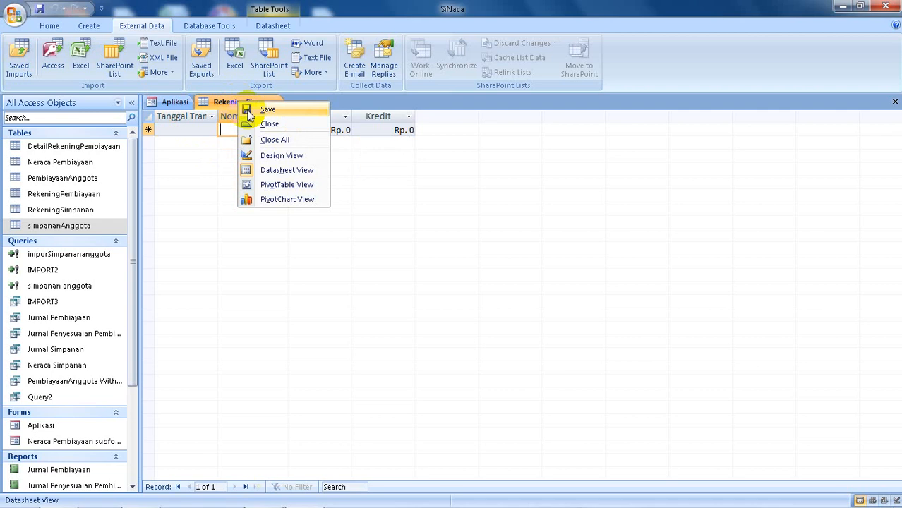
left_click(259, 125)
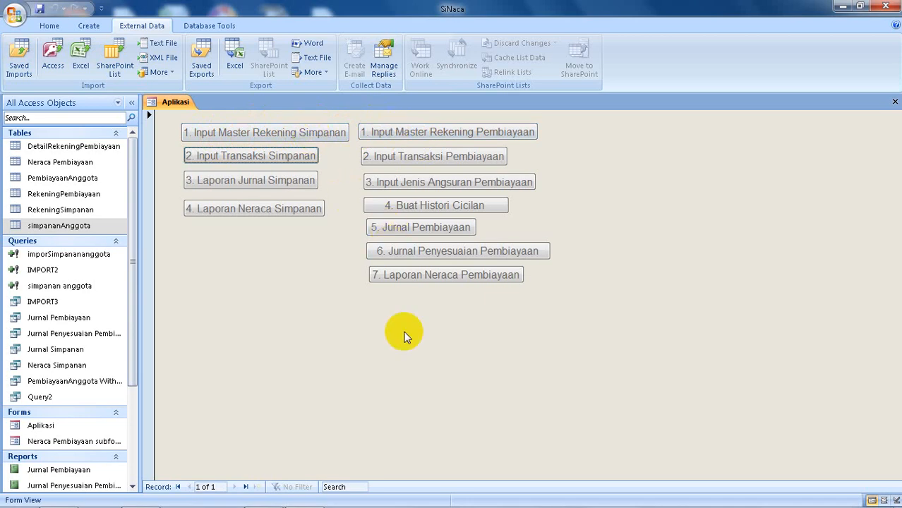
Step: Switch to the Notepad task list and add the heading "tugas admin" below the marketing tasks
mouse_move(302, 494)
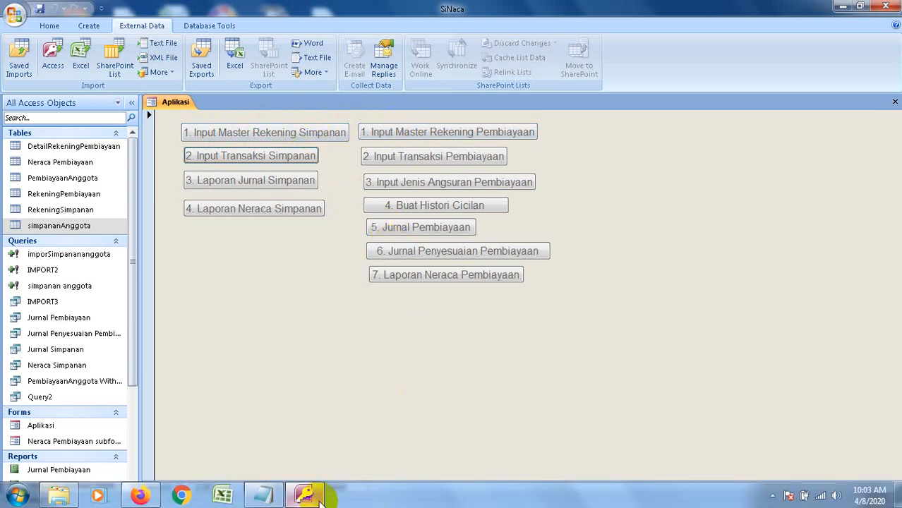
left_click(273, 494)
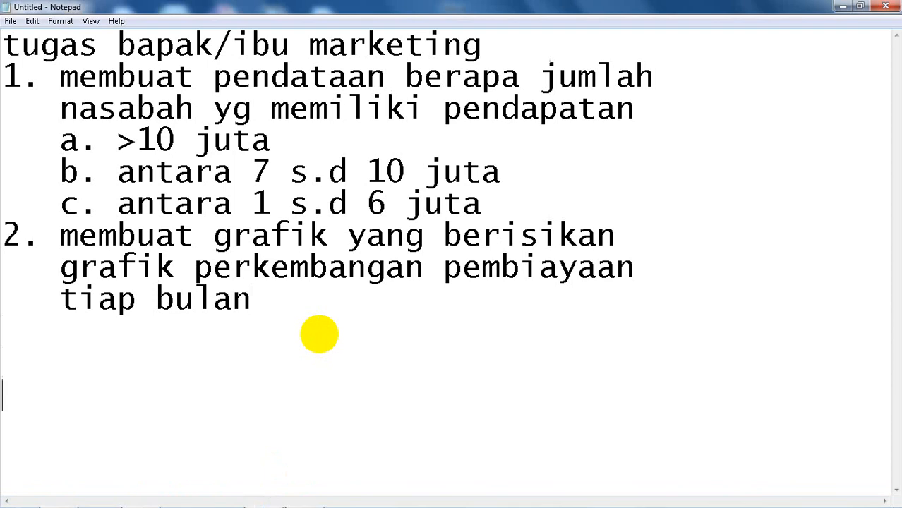
type("tugas admin")
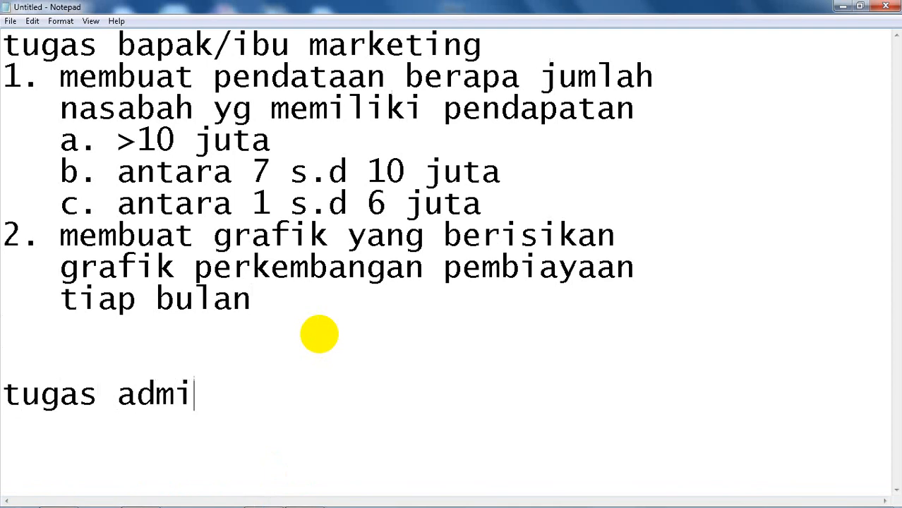